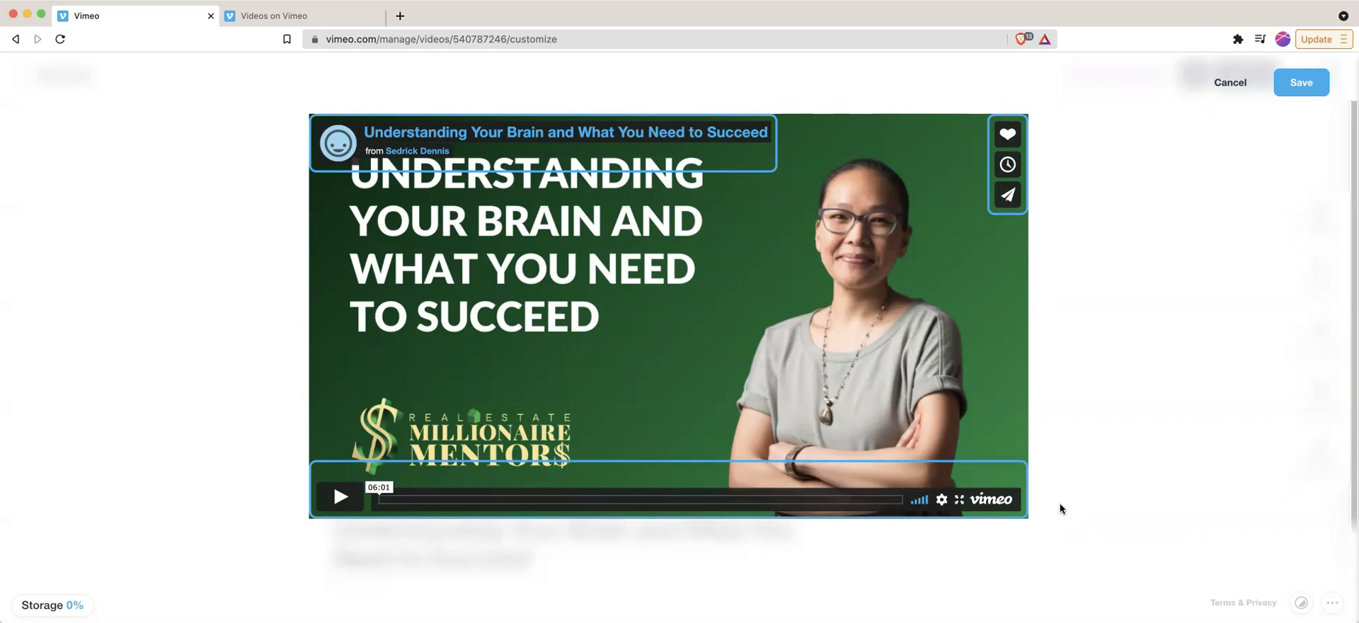
# - Go to Videos, open the folder, and open 'Understanding Your Brain and What You Need to Succeed'
pyautogui.click(263, 22)
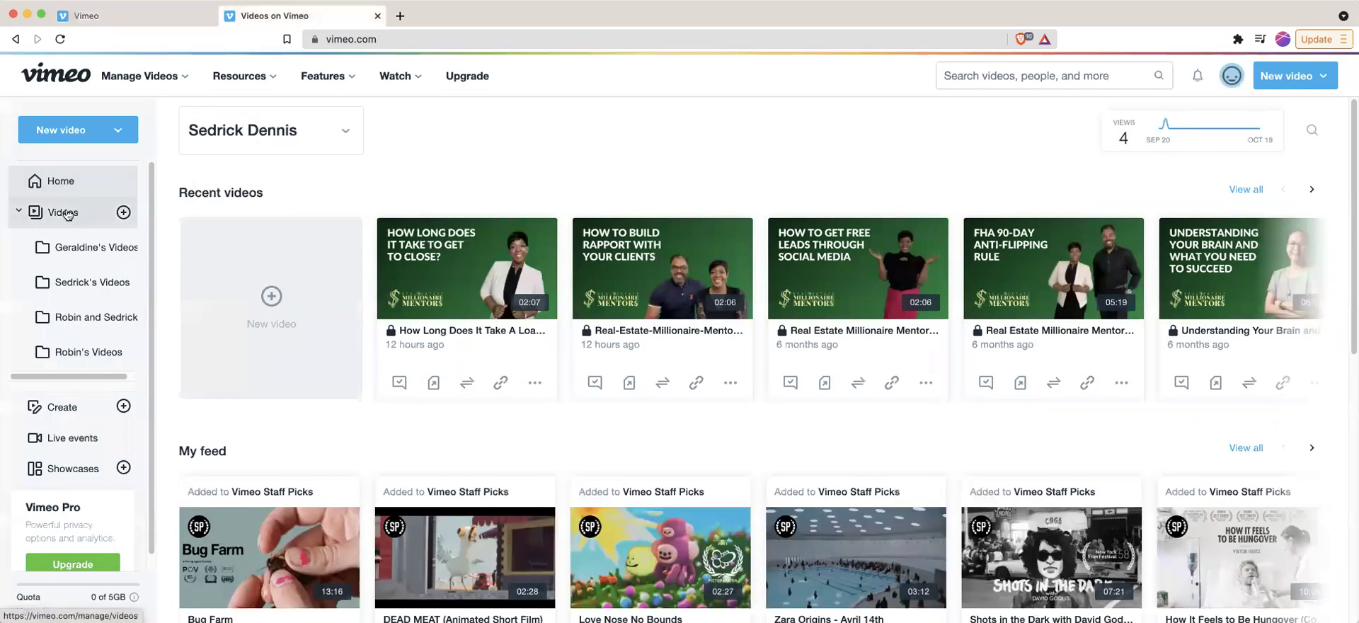
pyautogui.click(66, 214)
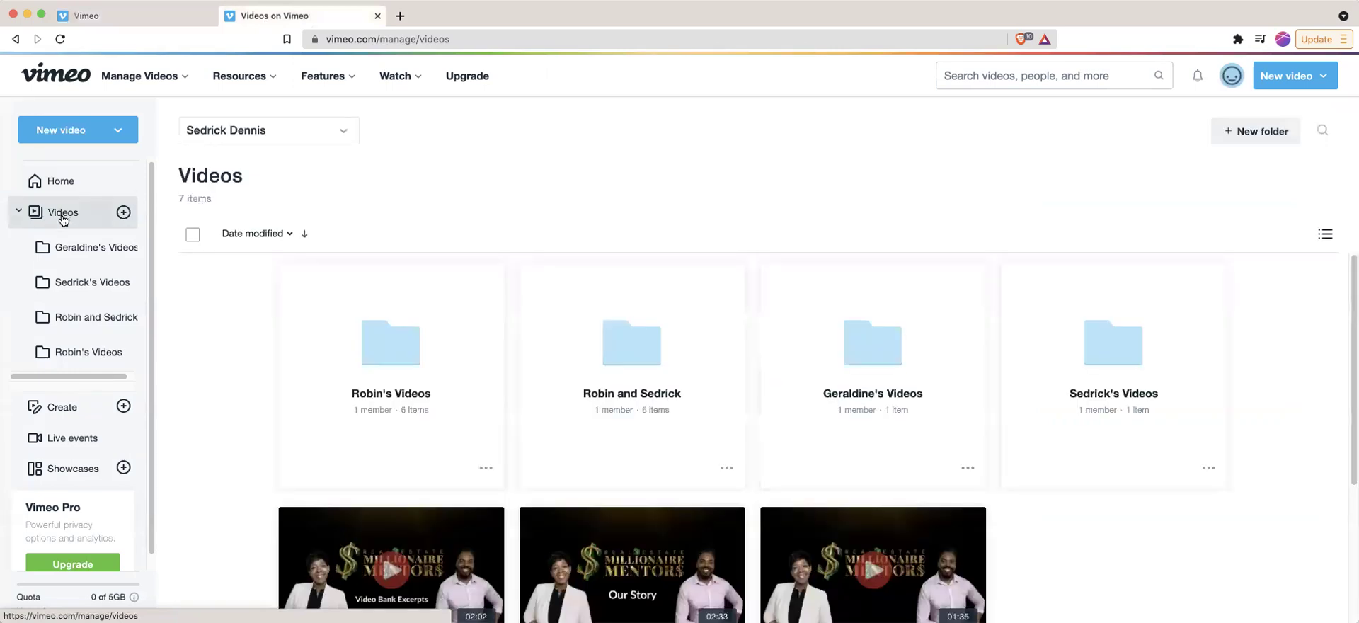
pyautogui.click(869, 356)
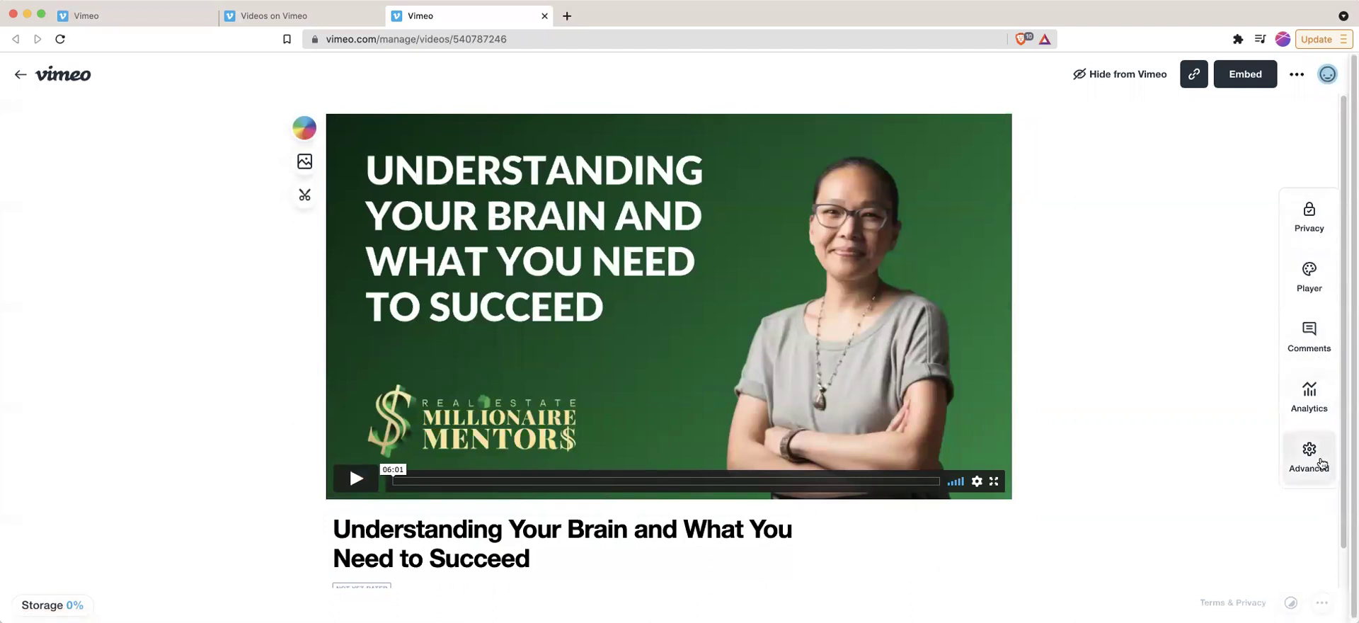
# - In Player customization, show profile picture, title and byline, and let users decide
pyautogui.click(1319, 296)
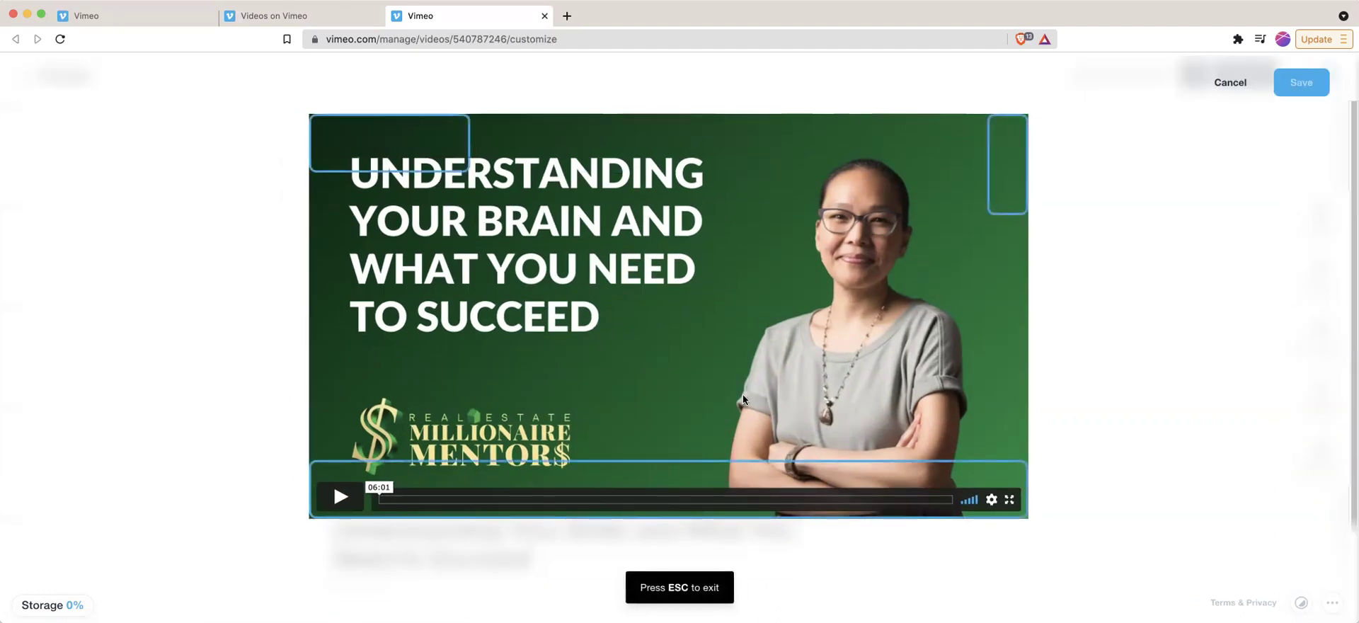
pyautogui.click(427, 169)
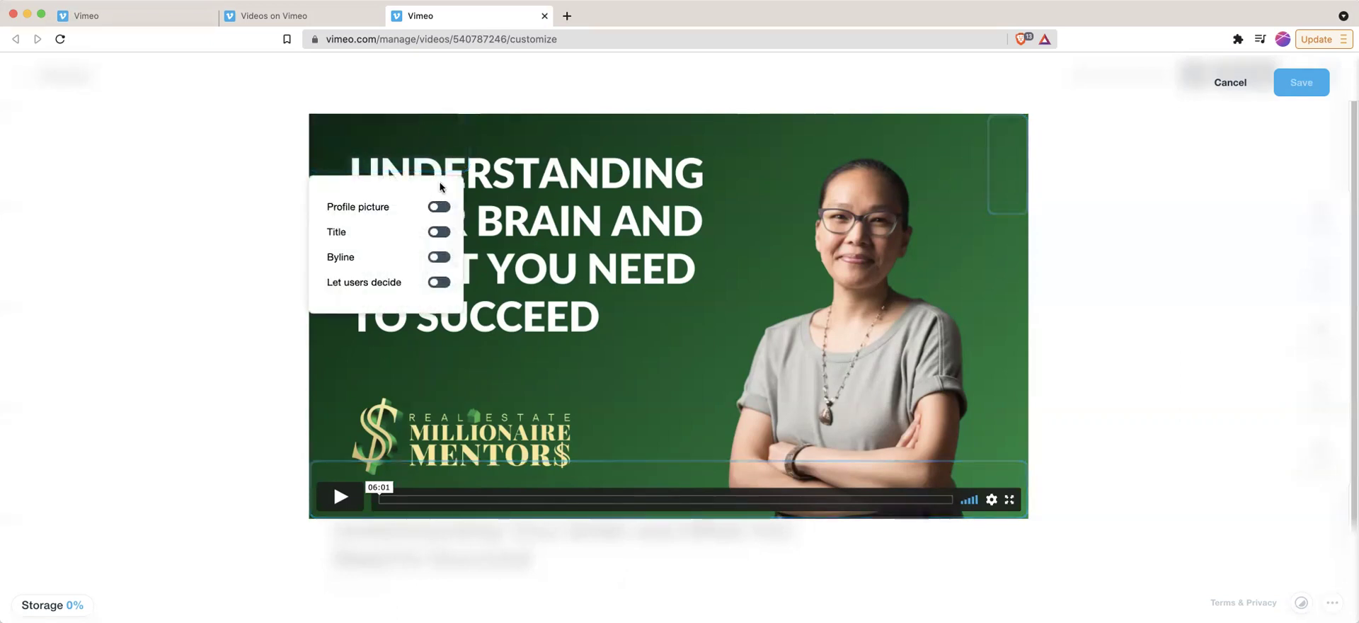
pyautogui.click(439, 207)
pyautogui.click(439, 231)
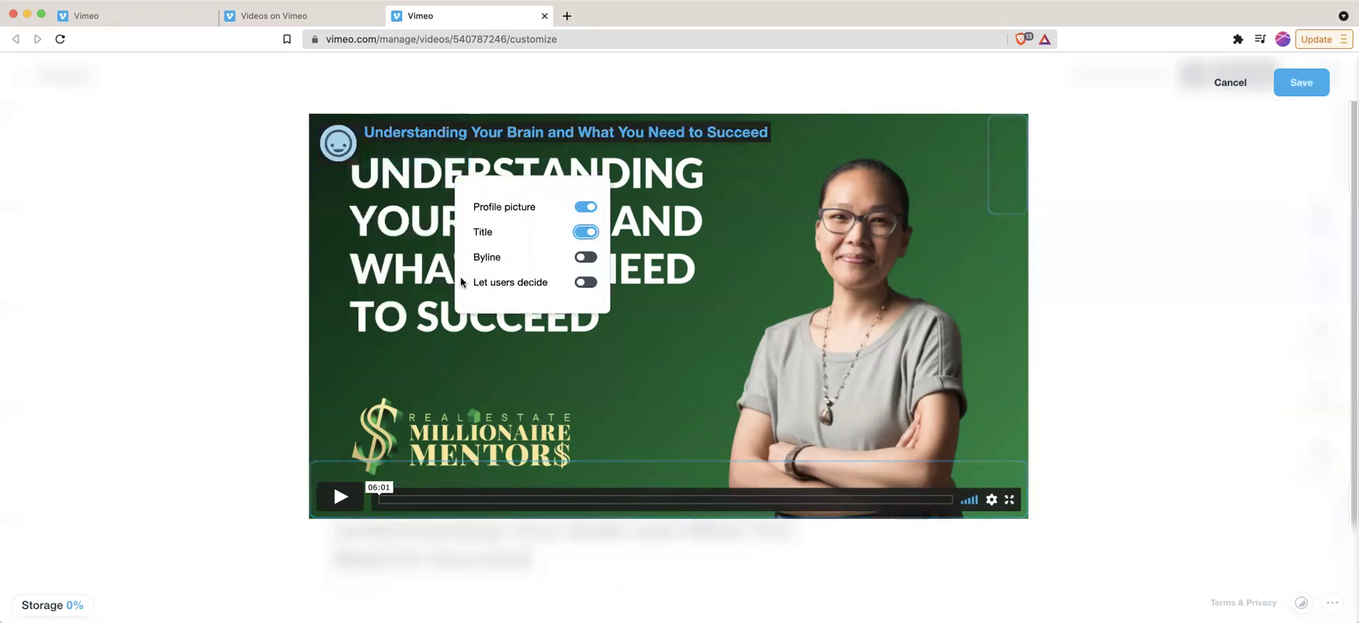
pyautogui.click(586, 257)
pyautogui.click(586, 282)
pyautogui.click(1069, 206)
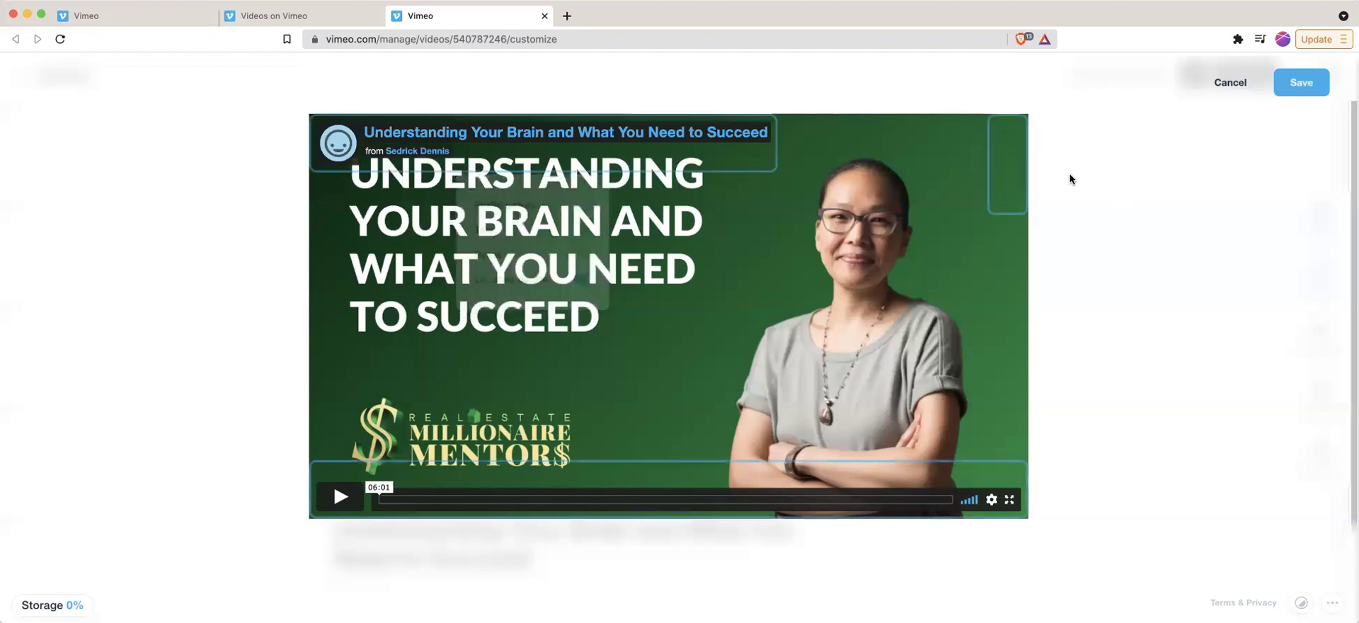
# - Show the Like, Watch later, Share and Embed buttons on the player
pyautogui.click(1005, 159)
pyautogui.click(963, 127)
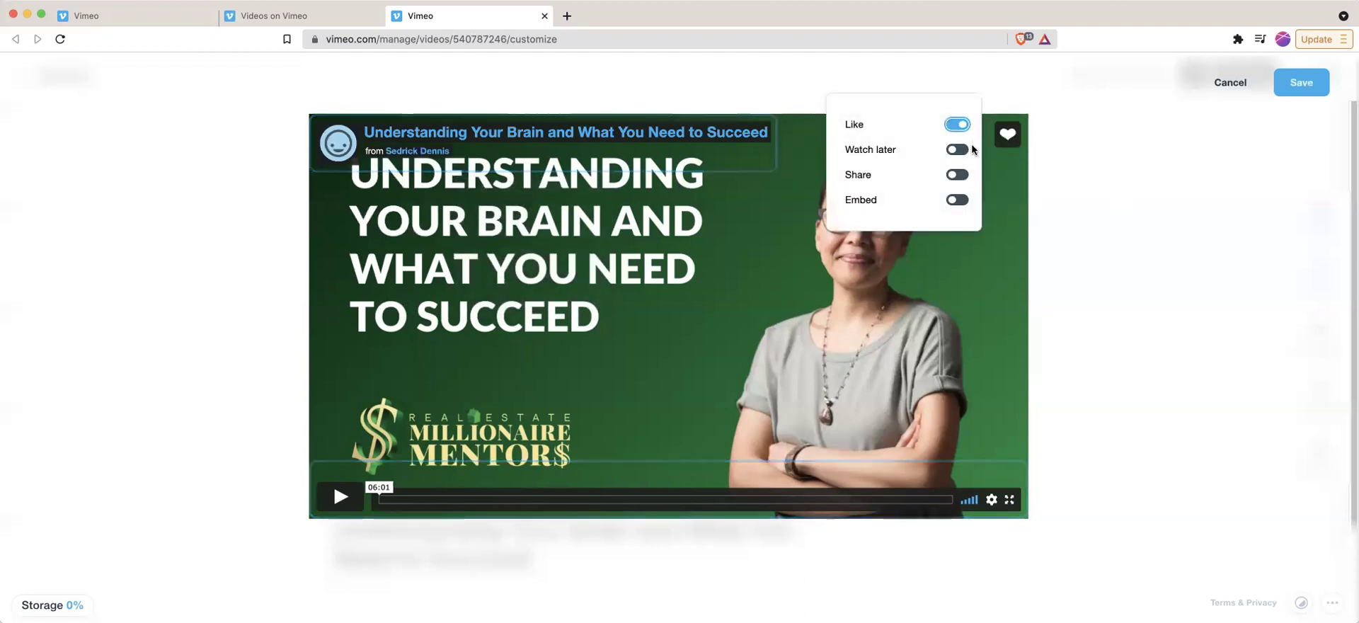
pyautogui.click(960, 150)
pyautogui.click(963, 175)
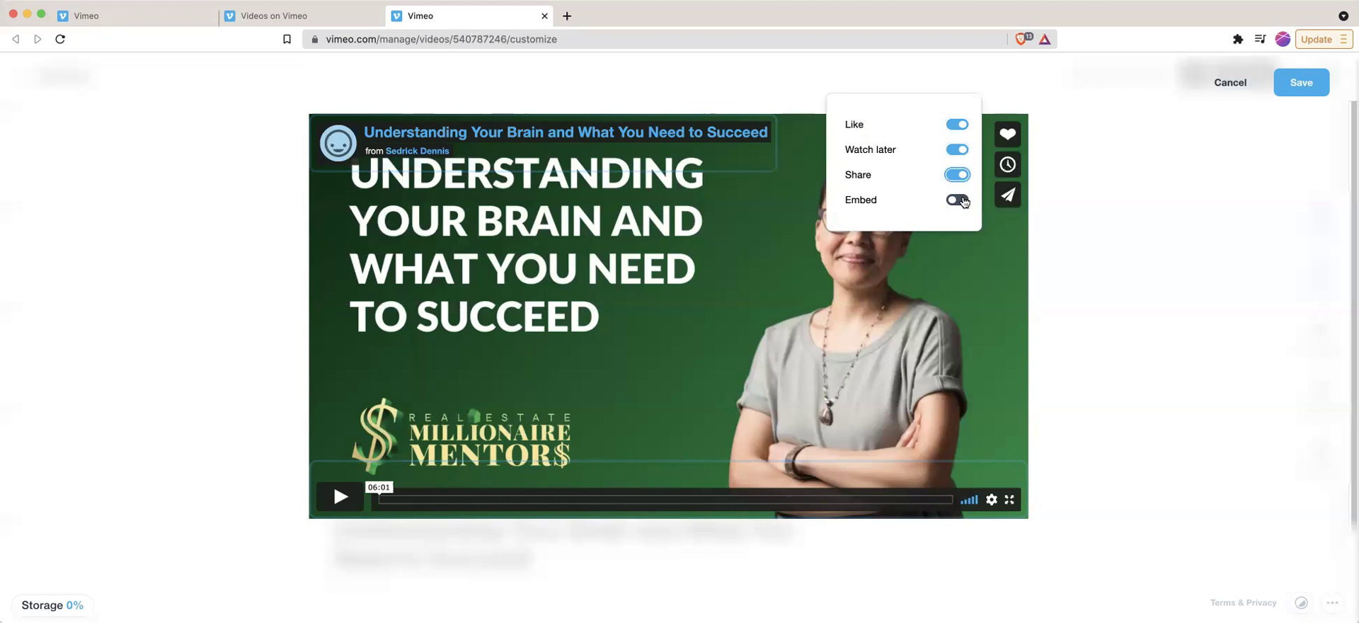
pyautogui.click(960, 200)
pyautogui.click(1066, 423)
# - Show the Vimeo logo in the playbar
pyautogui.click(1004, 476)
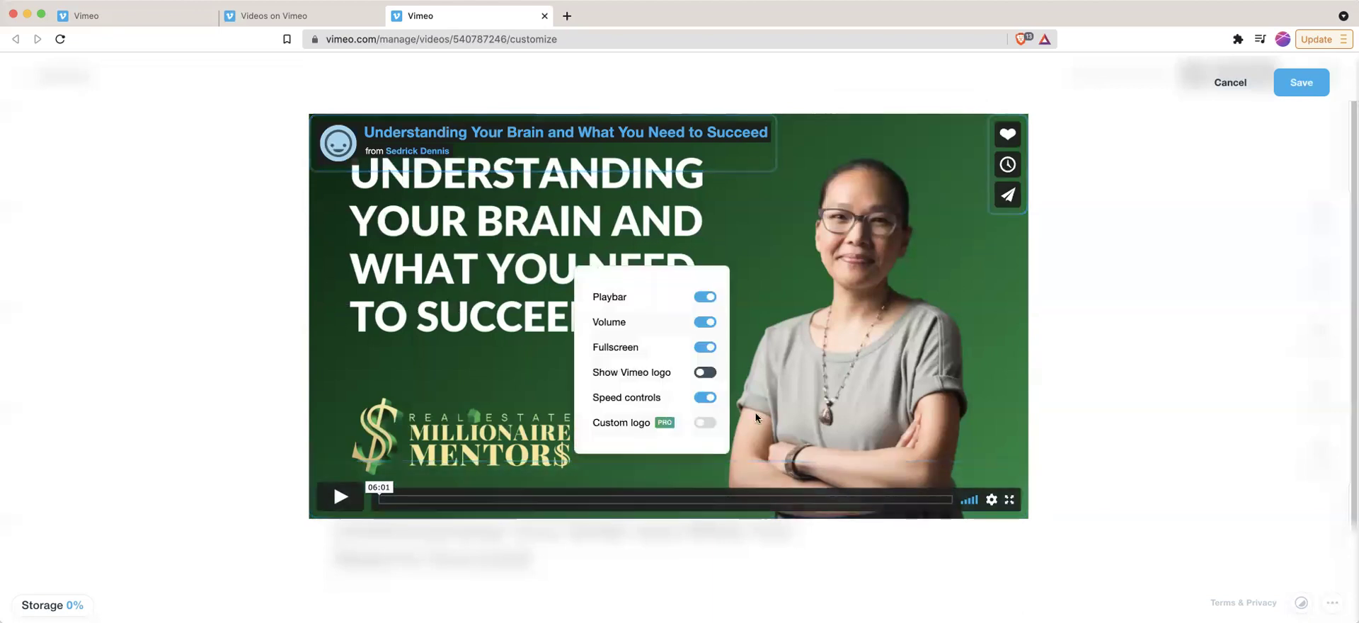
pyautogui.click(705, 372)
pyautogui.click(1195, 384)
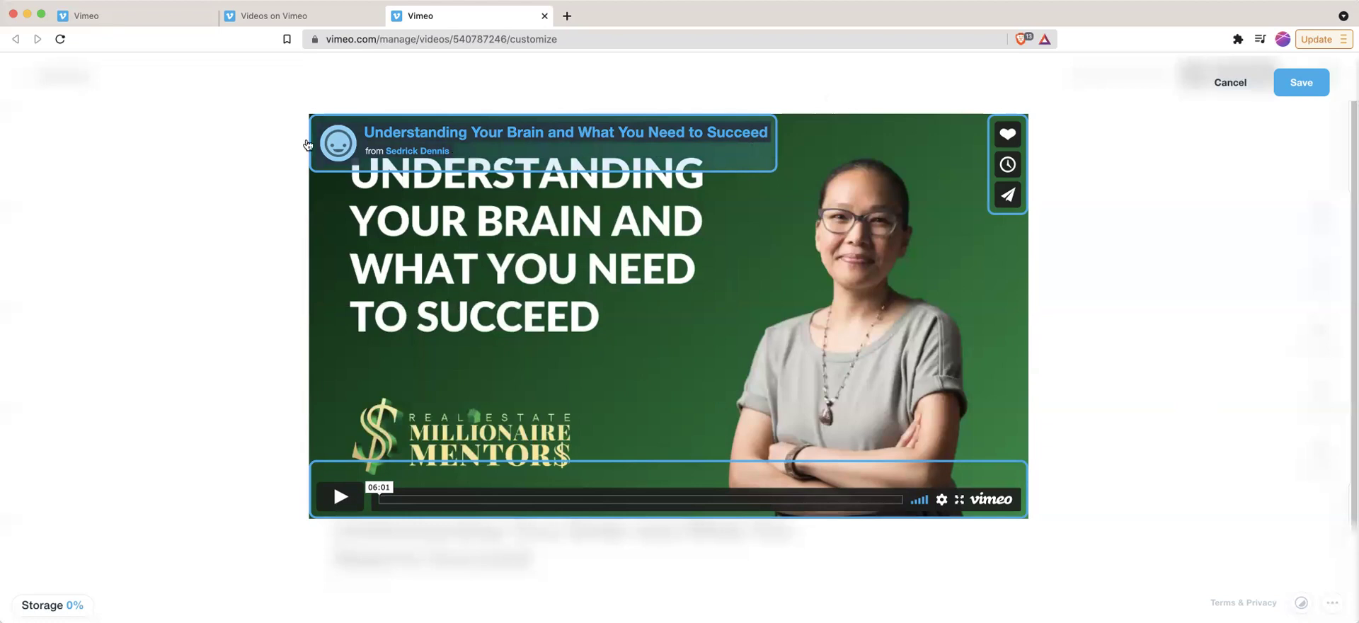
# - Turn off Let users decide, profile picture, title and byline in the title area
pyautogui.click(454, 160)
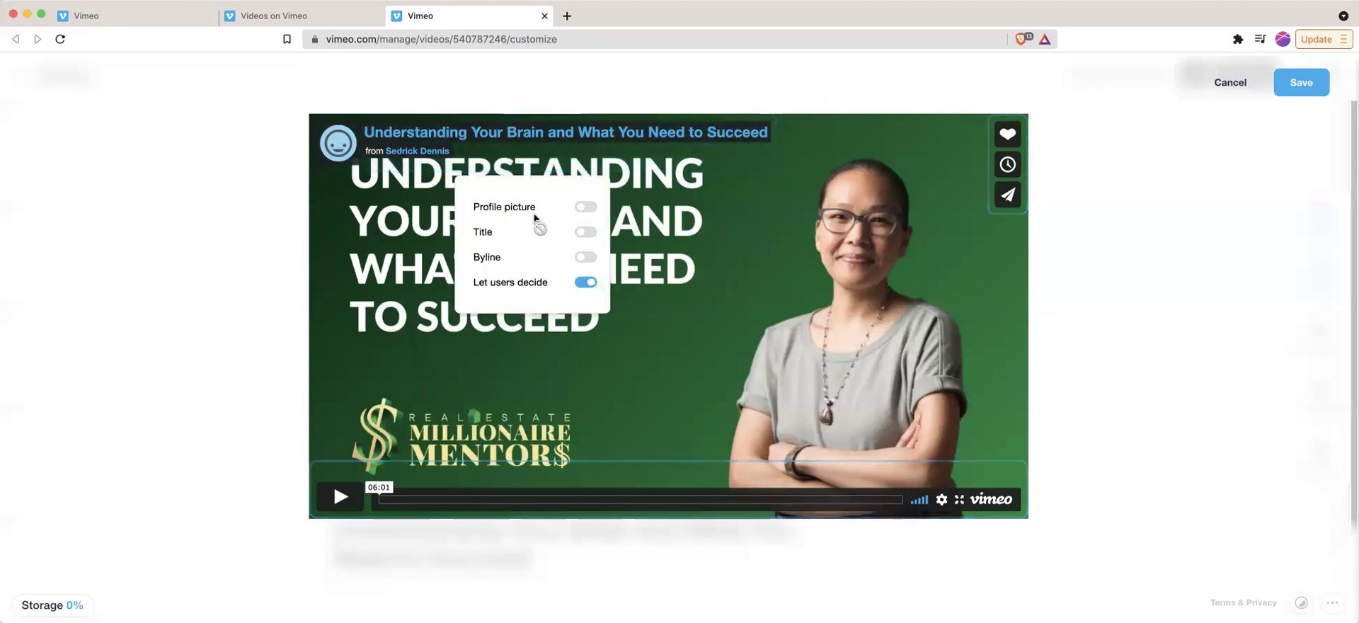
pyautogui.click(585, 284)
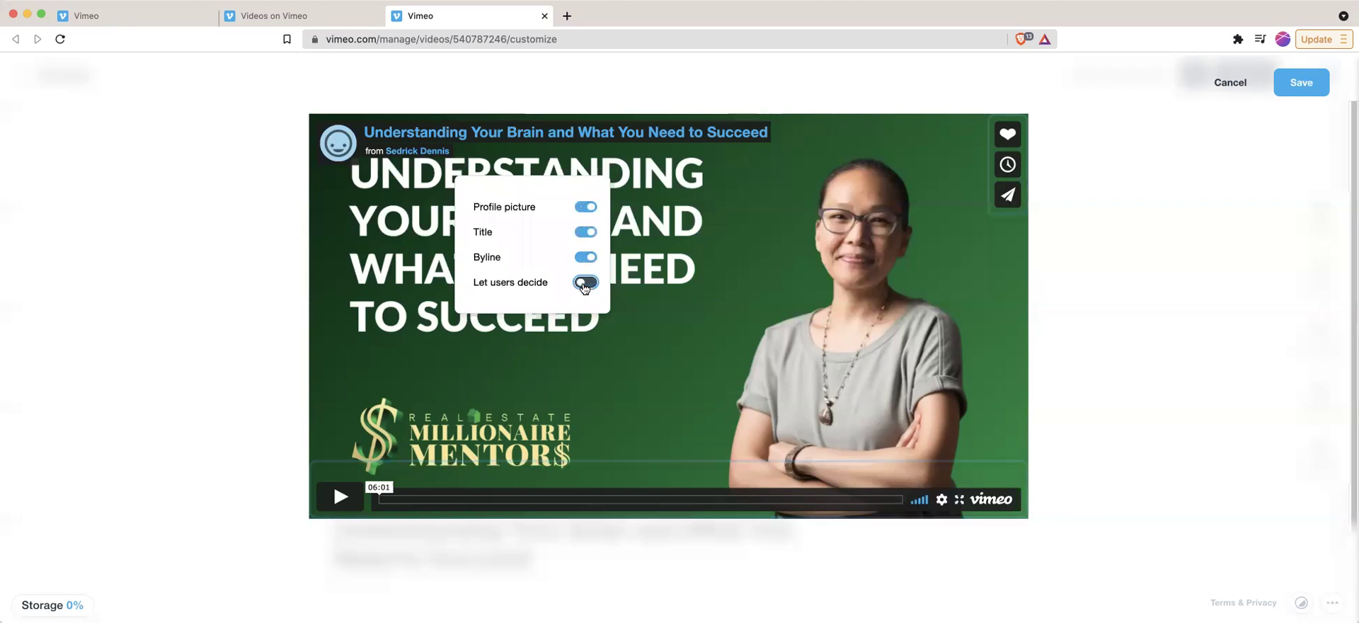
pyautogui.click(582, 208)
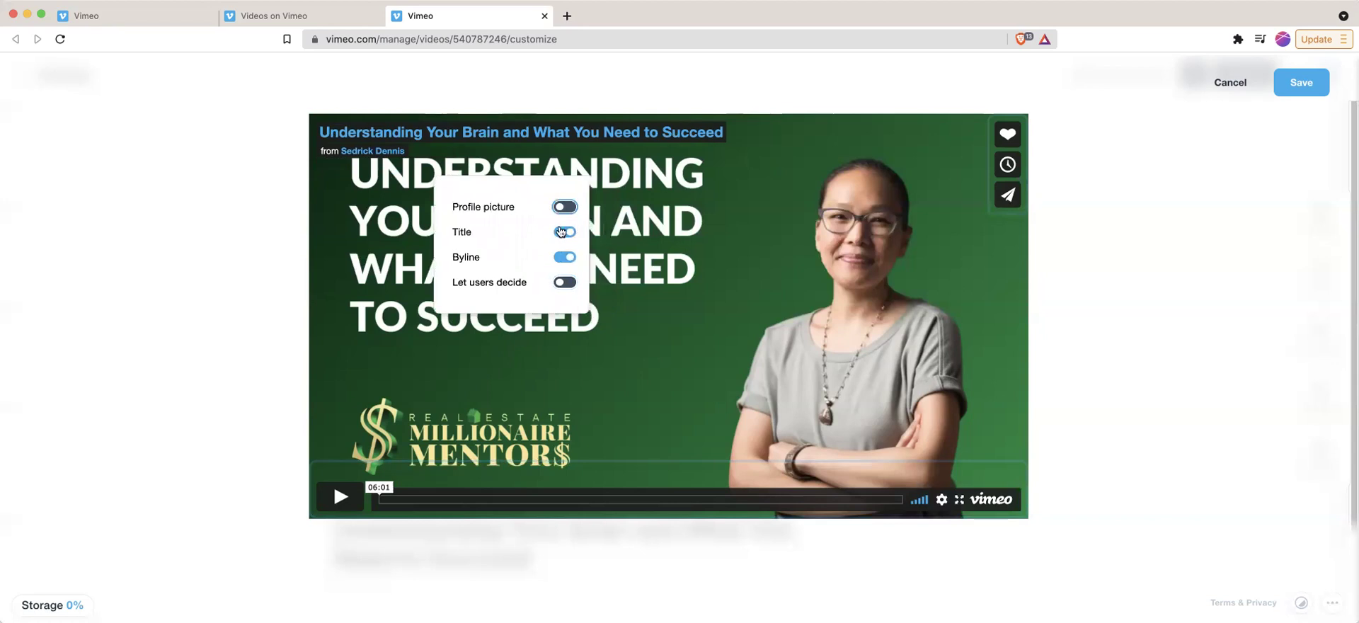
pyautogui.click(584, 232)
pyautogui.click(439, 258)
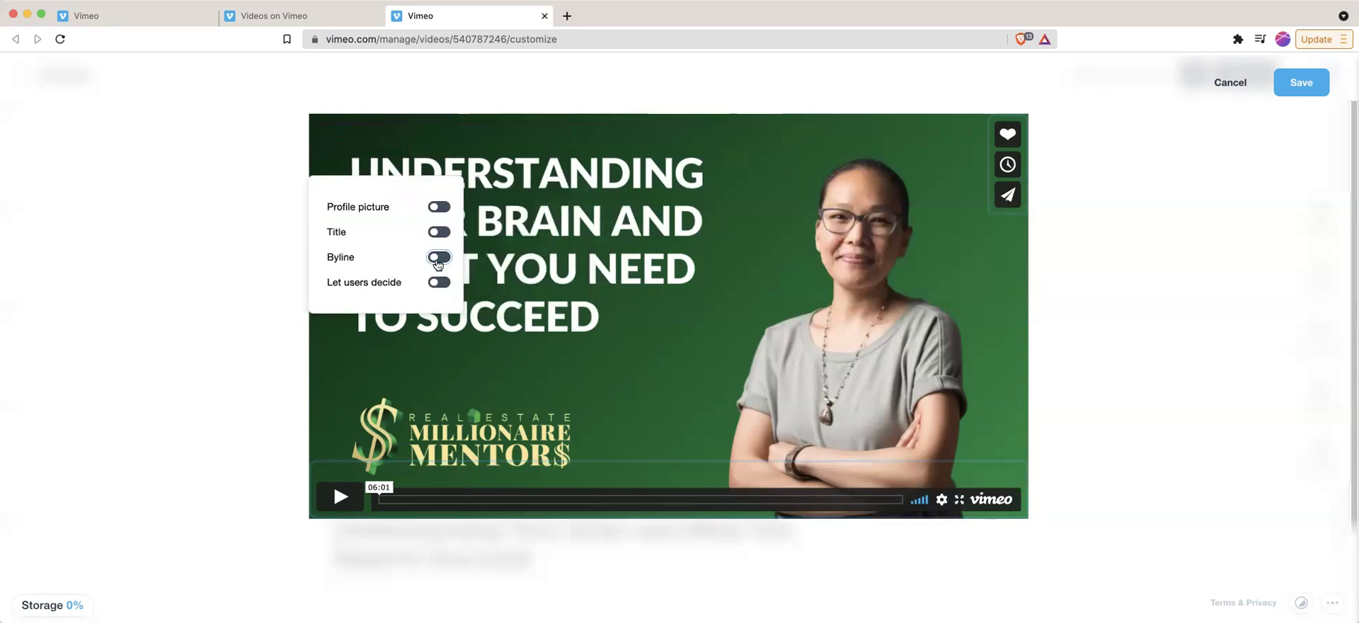
pyautogui.click(1219, 324)
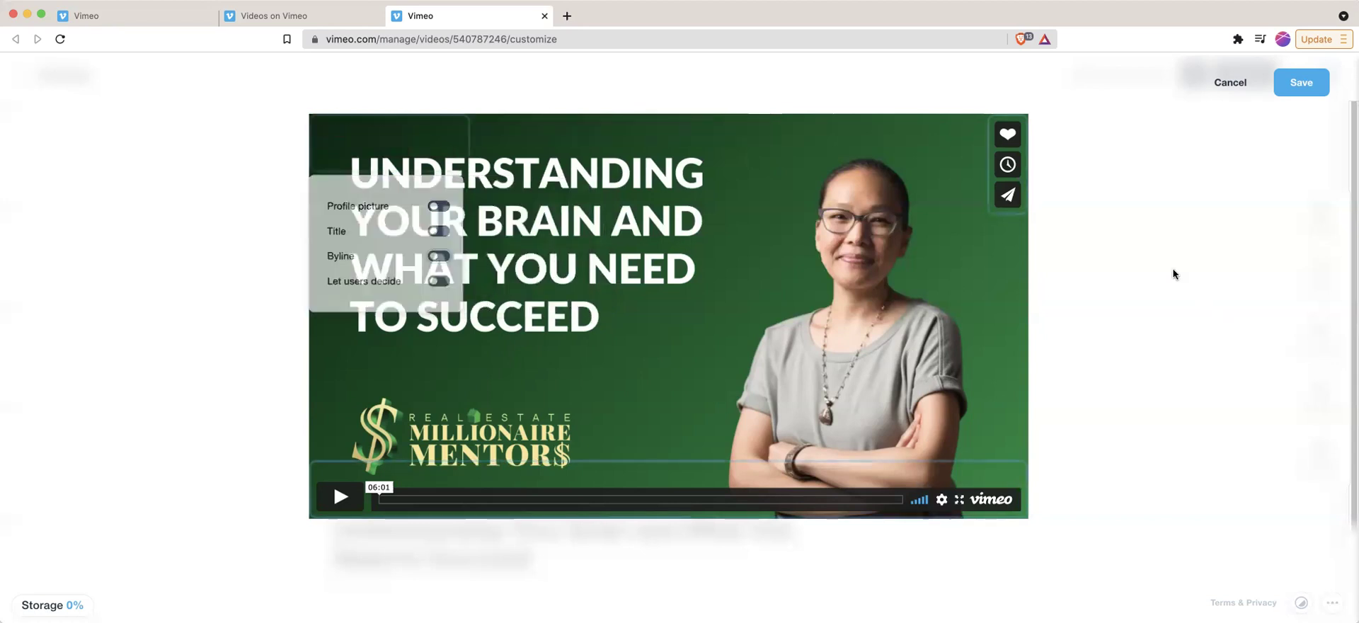
# - Hide the Like, Watch later, Share and Embed buttons and the Vimeo logo
pyautogui.click(1024, 140)
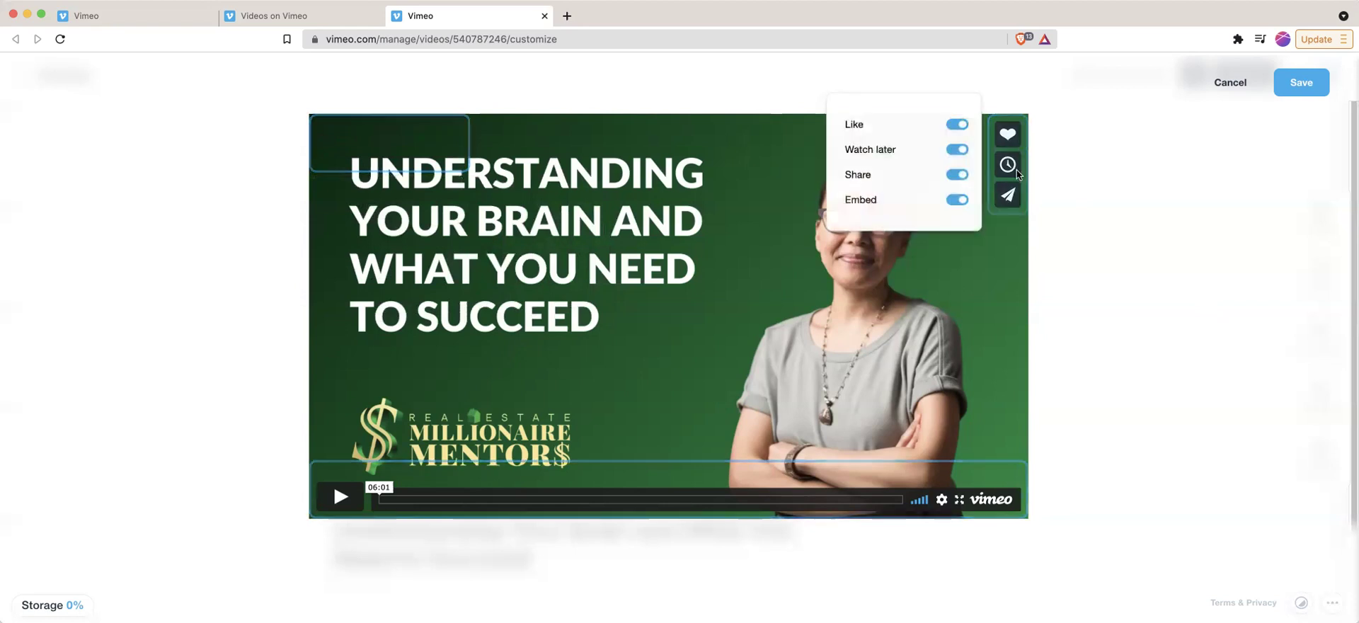
pyautogui.click(957, 125)
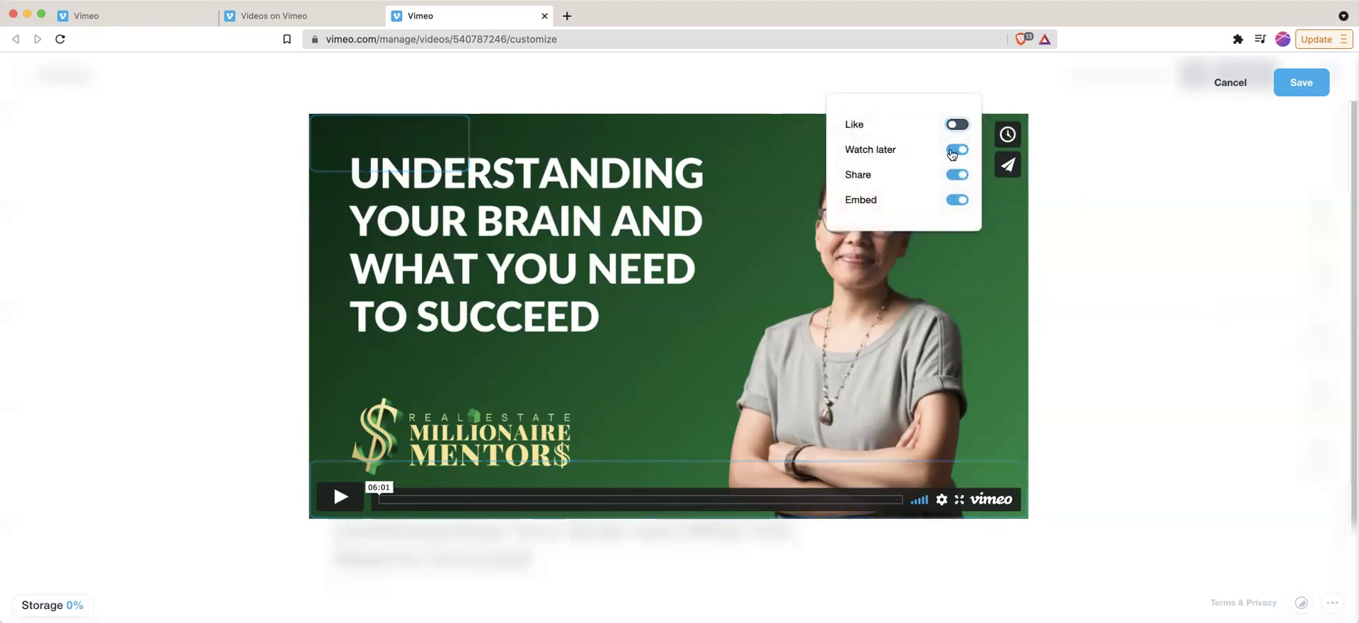
pyautogui.click(958, 149)
pyautogui.click(957, 174)
pyautogui.click(957, 200)
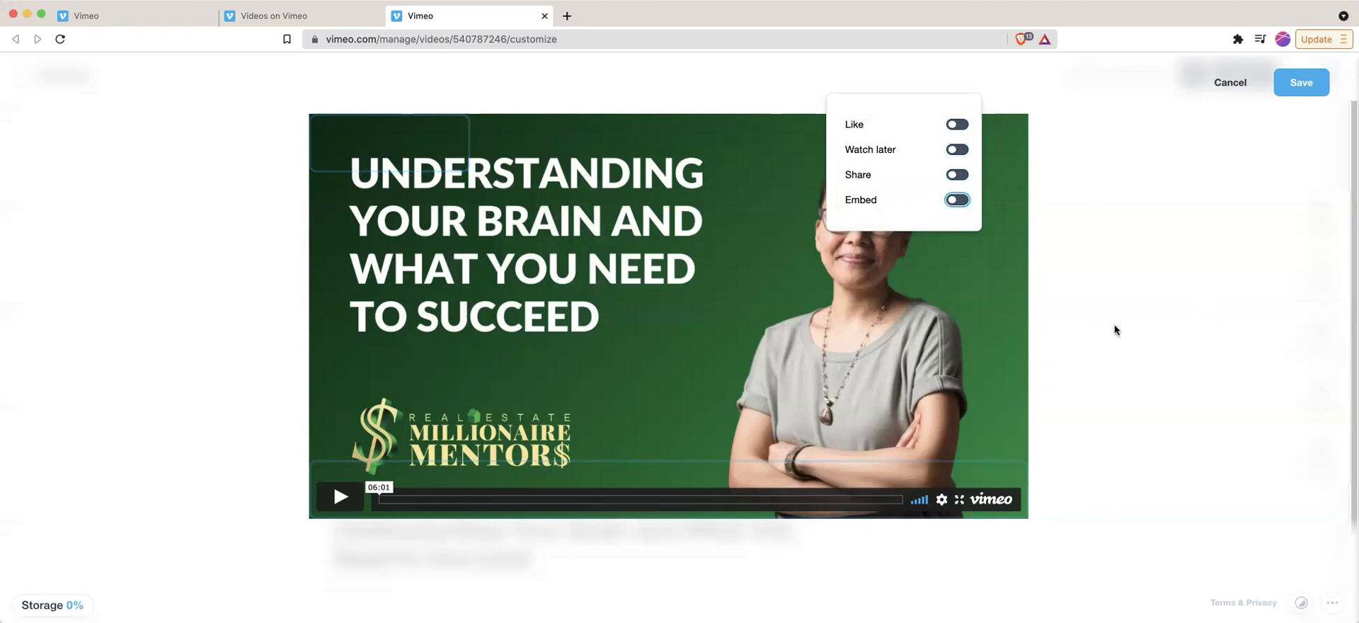
pyautogui.click(1095, 322)
pyautogui.click(1017, 503)
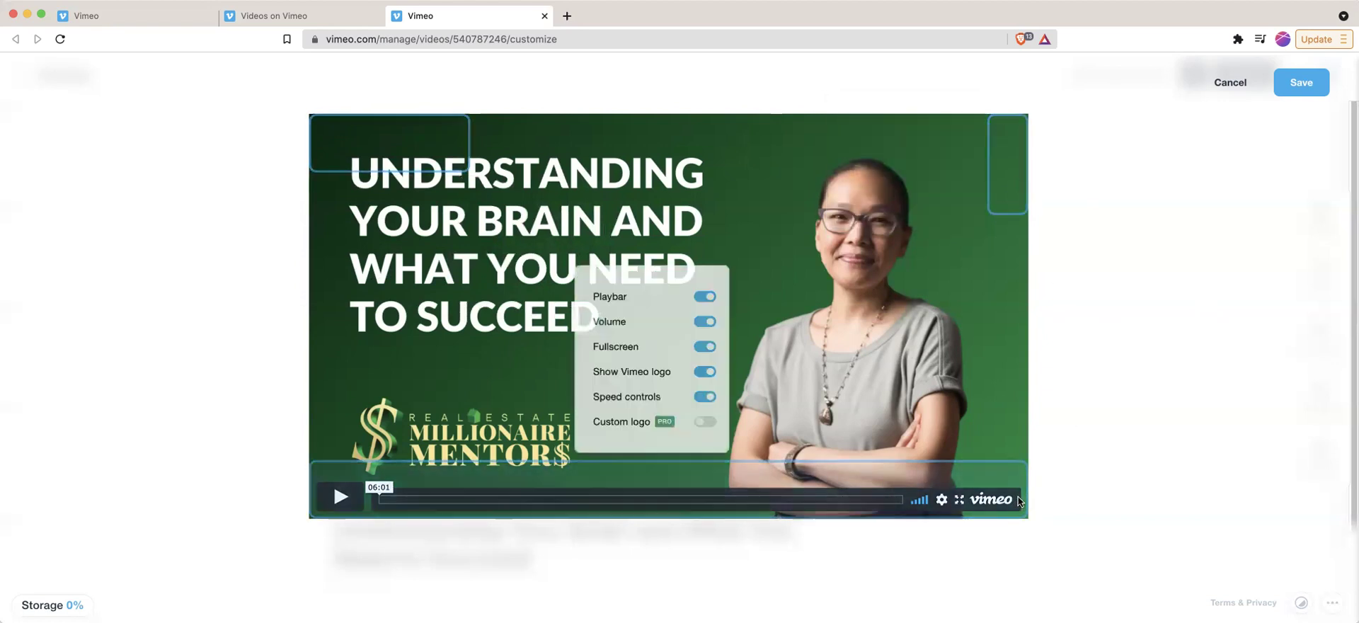
pyautogui.click(703, 372)
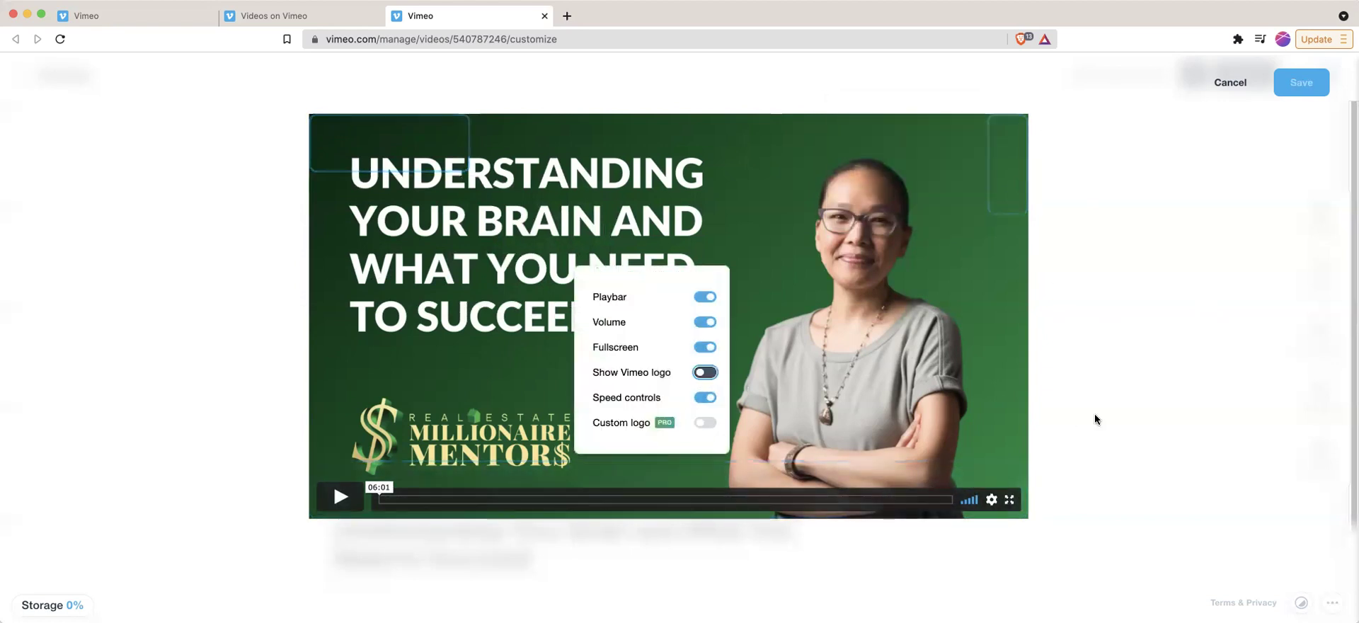
# - Turn speed controls and Vimeo logo off, keeping playbar, volume and fullscreen on
pyautogui.click(1090, 536)
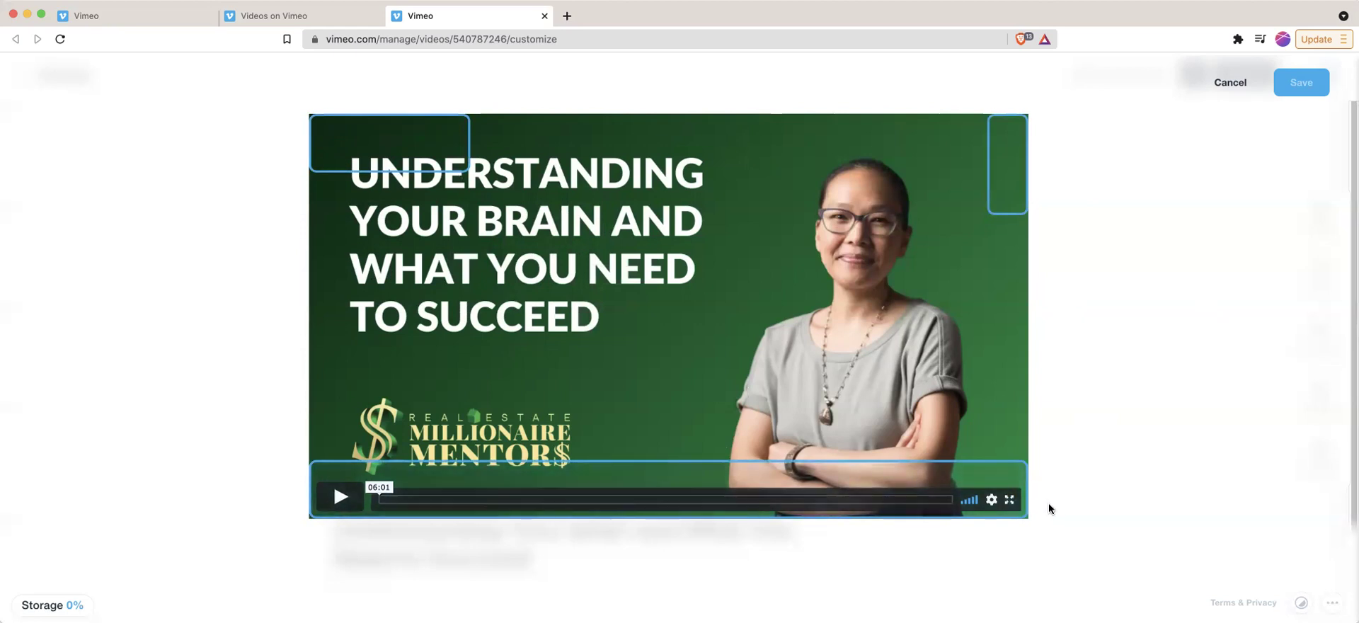
pyautogui.click(1012, 490)
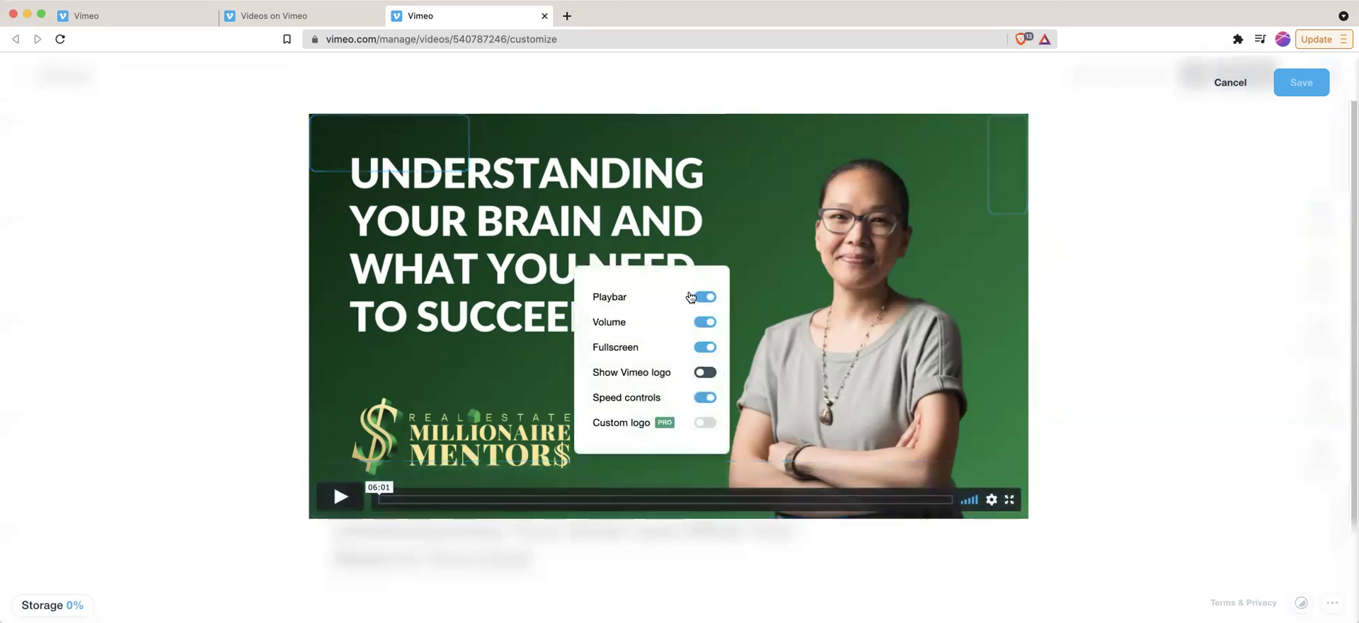
pyautogui.click(705, 347)
pyautogui.click(704, 323)
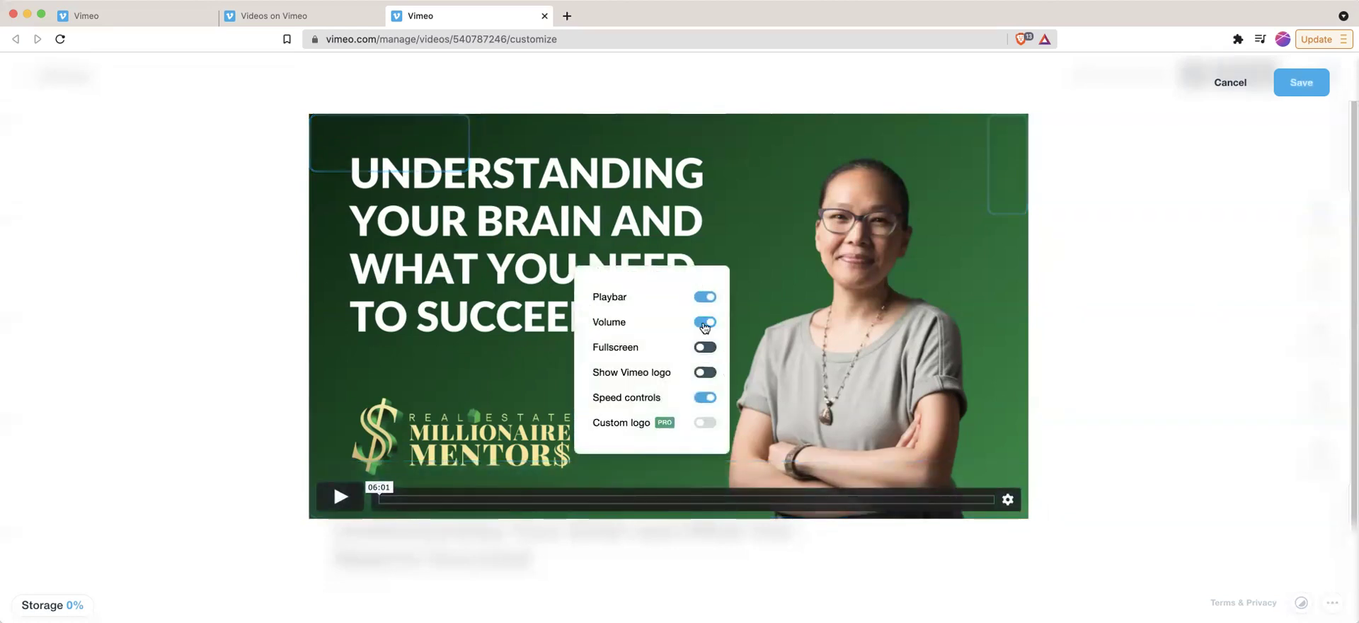
pyautogui.click(704, 298)
pyautogui.click(705, 297)
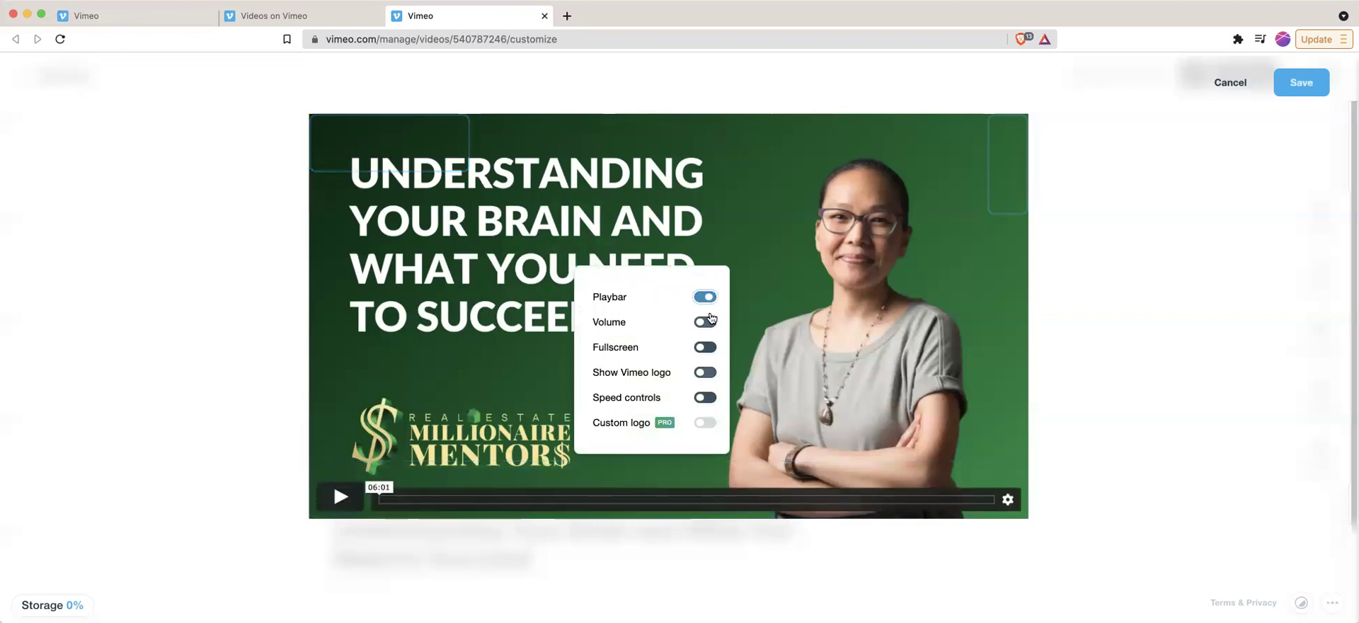
pyautogui.click(705, 322)
pyautogui.click(705, 347)
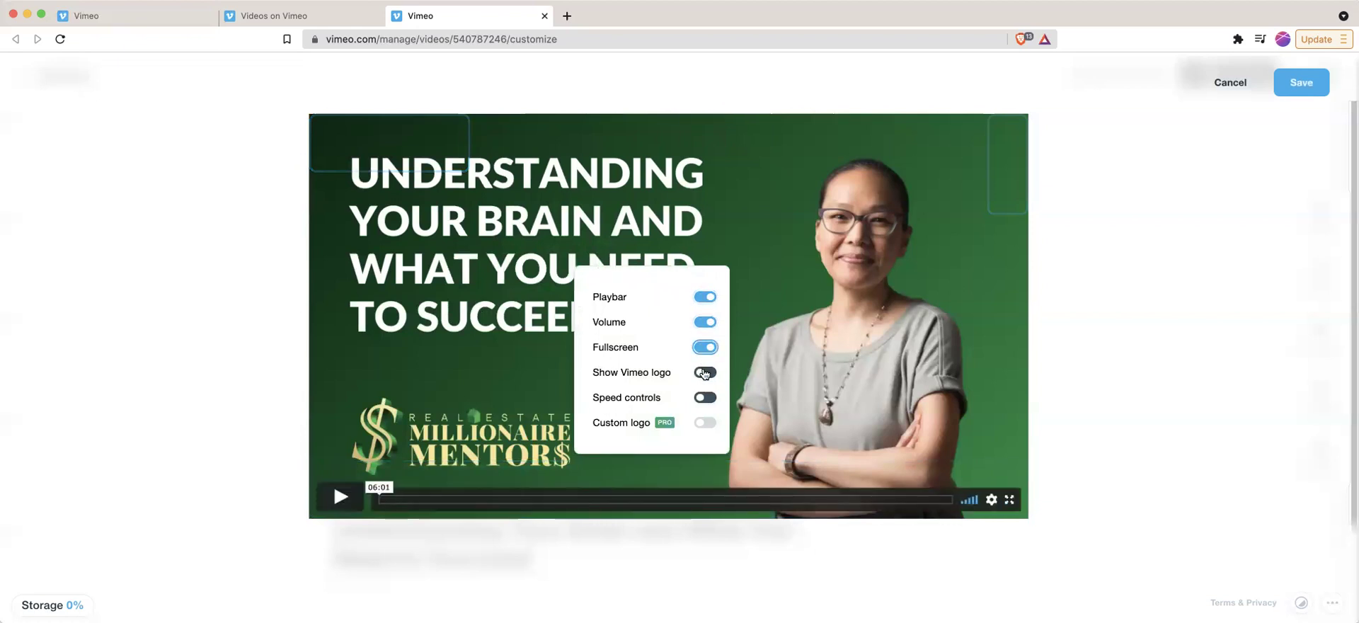
pyautogui.click(705, 371)
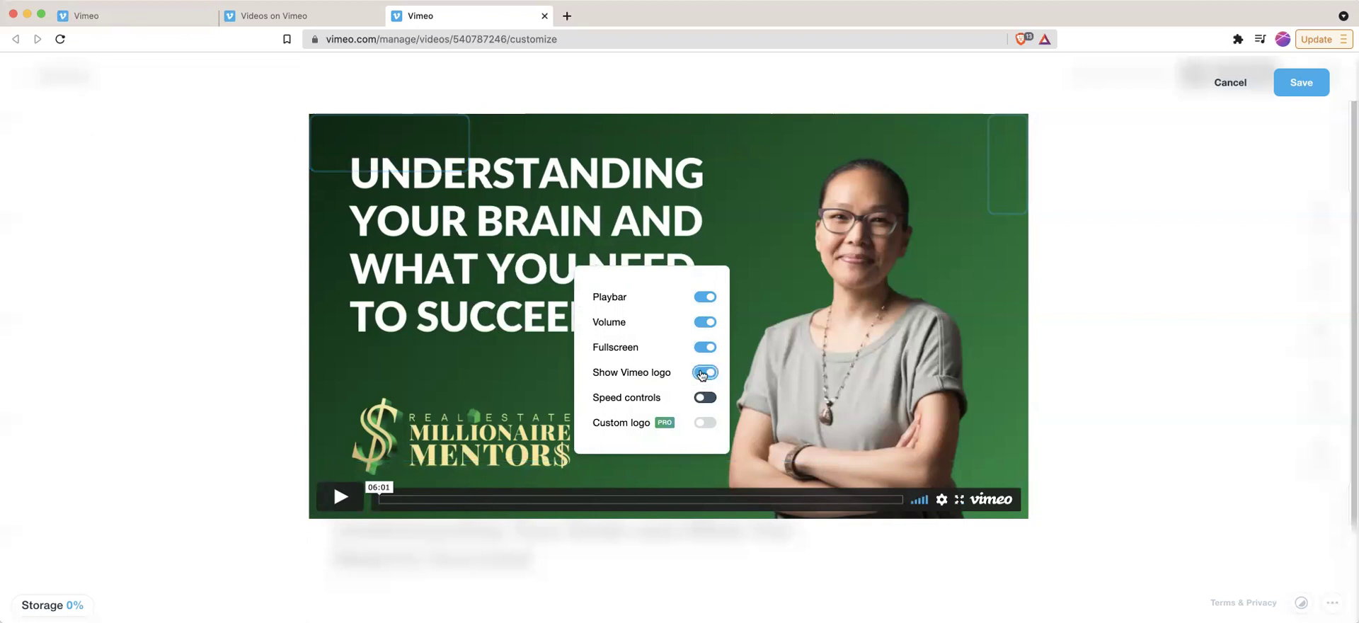
pyautogui.click(703, 379)
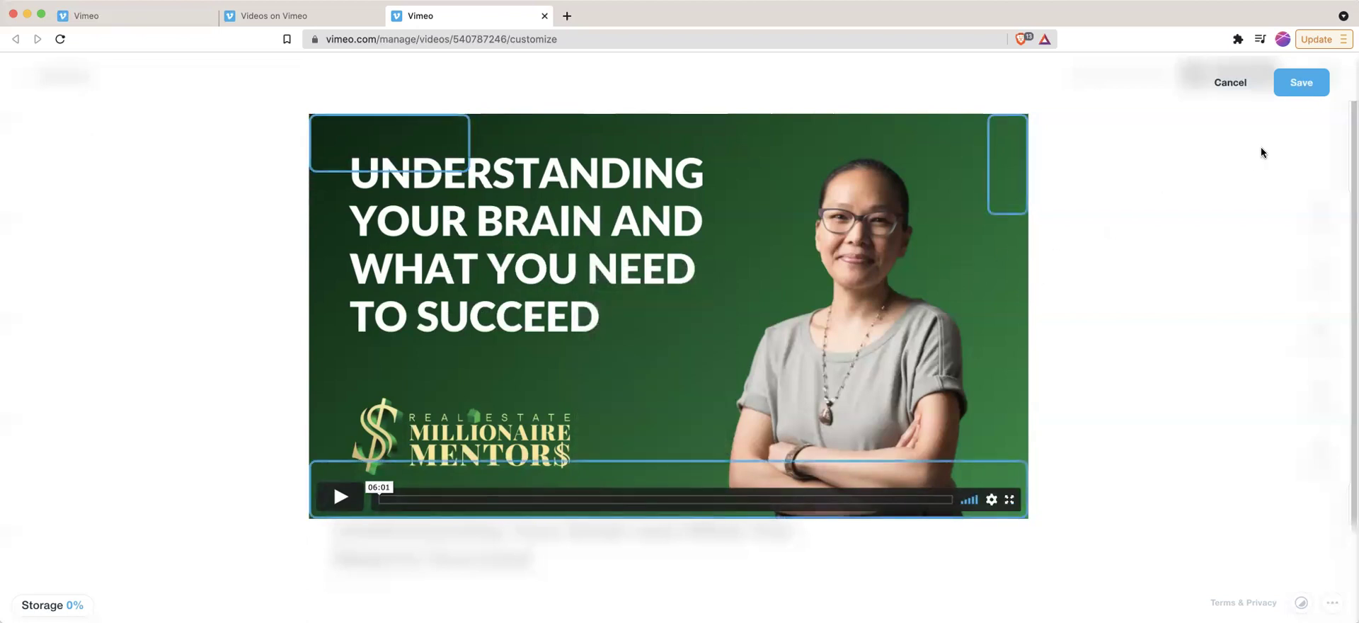
# - Save the player settings, then review Privacy: Hide from Vimeo with three embed domains
pyautogui.click(1314, 82)
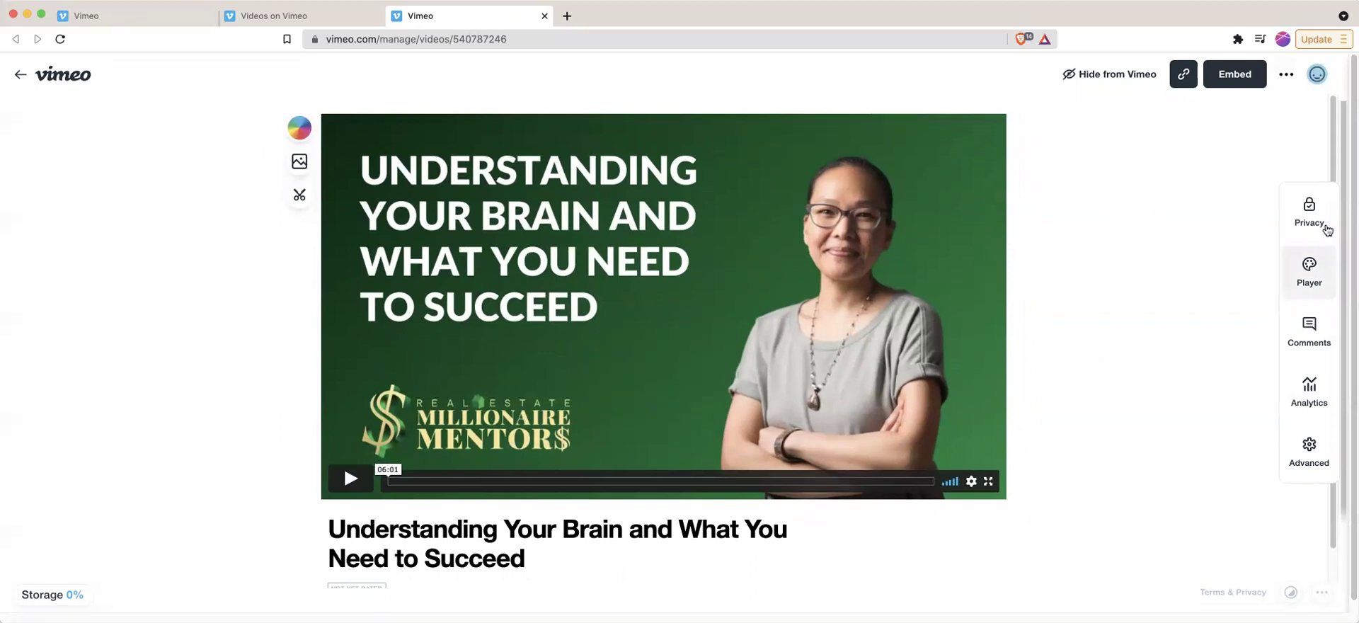
pyautogui.click(1321, 202)
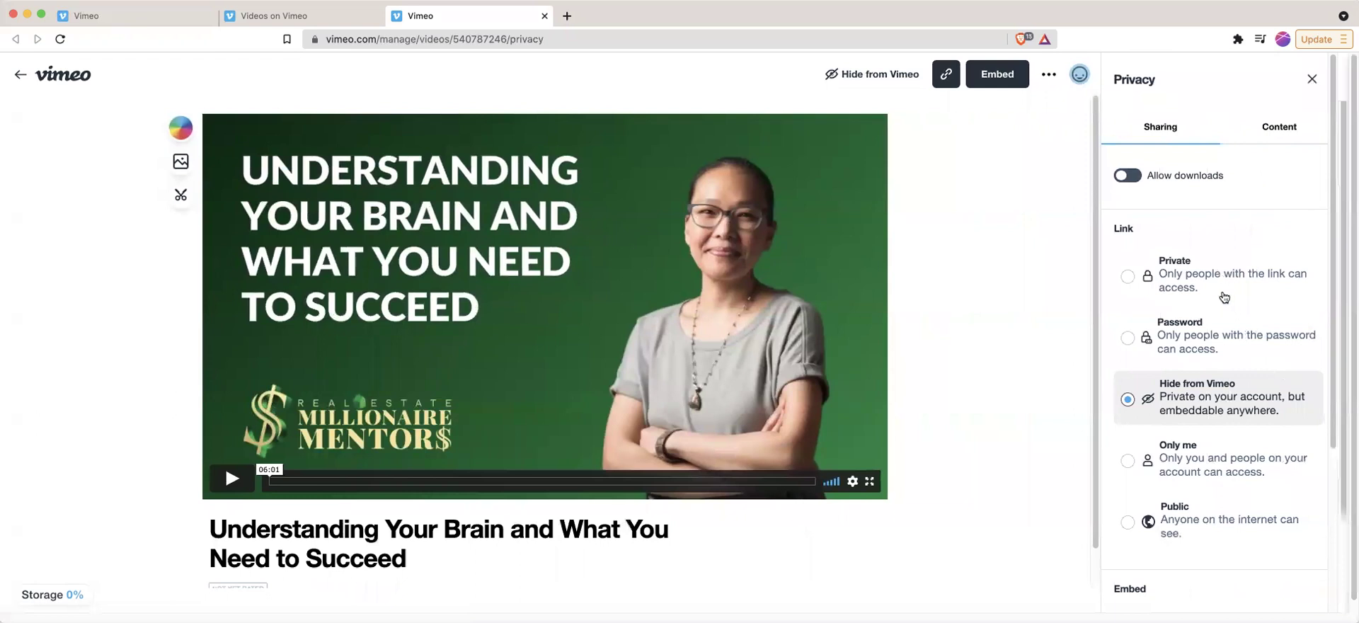
pyautogui.scroll(-1, 1276, 400)
pyautogui.scroll(-3, 1277, 400)
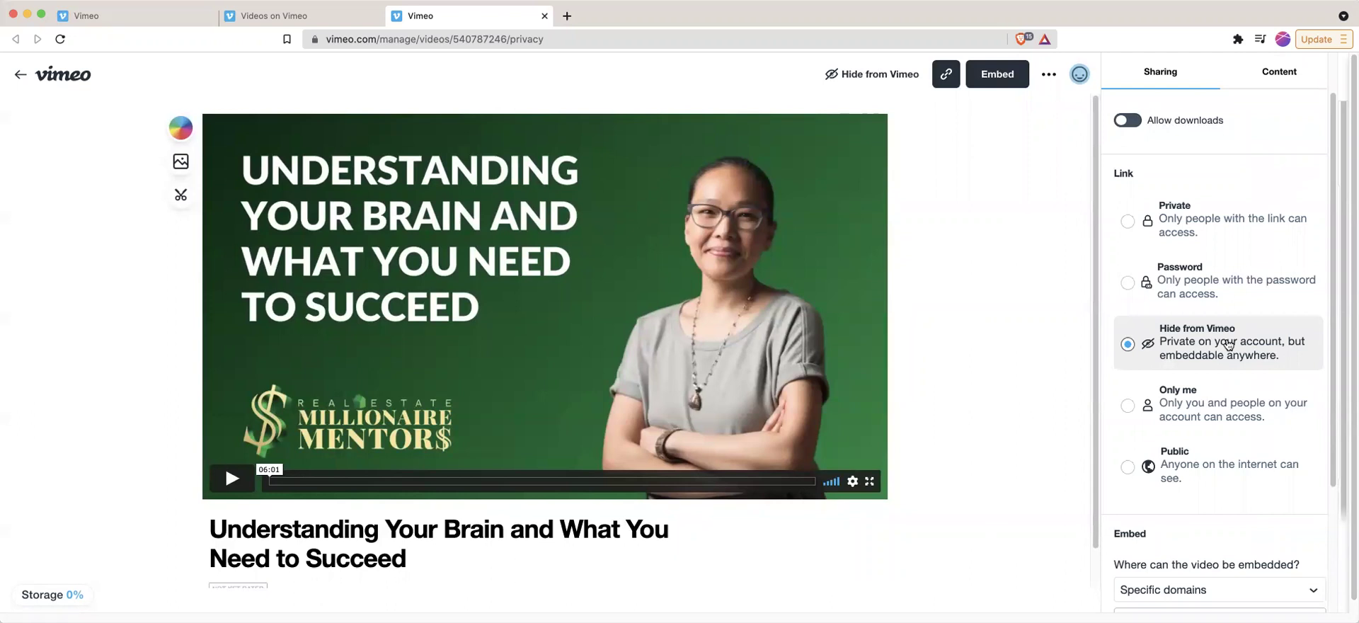
pyautogui.scroll(-5, 1229, 344)
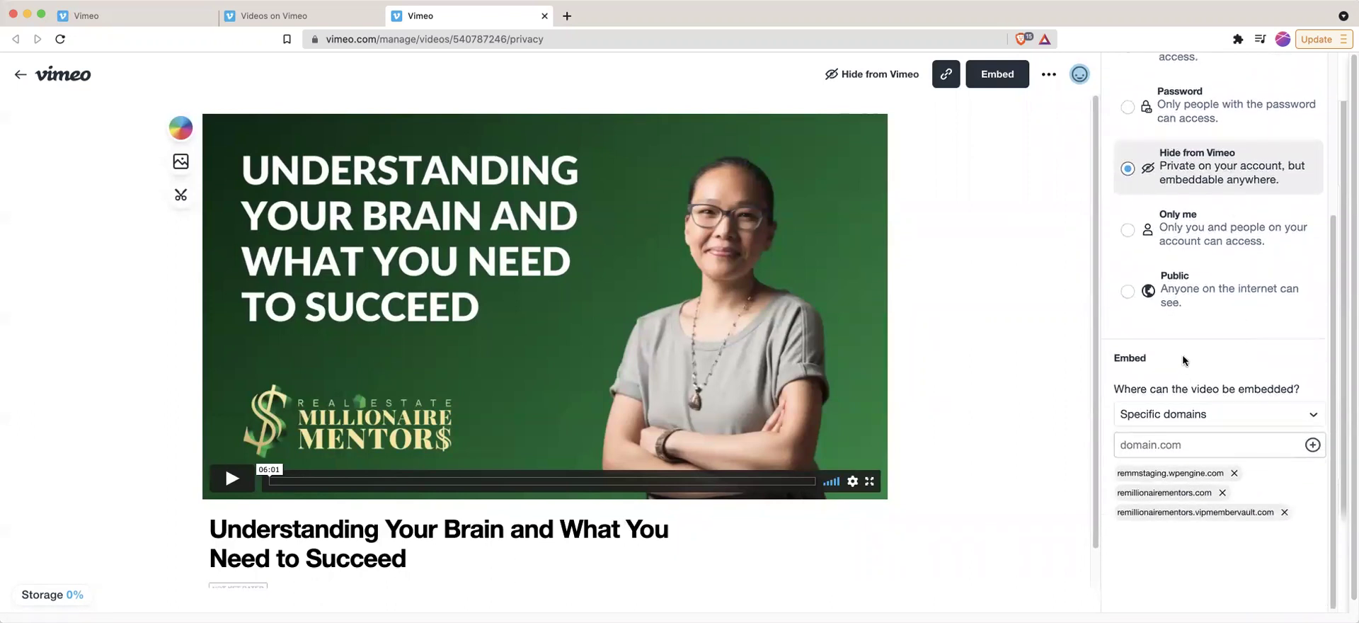
pyautogui.click(1220, 408)
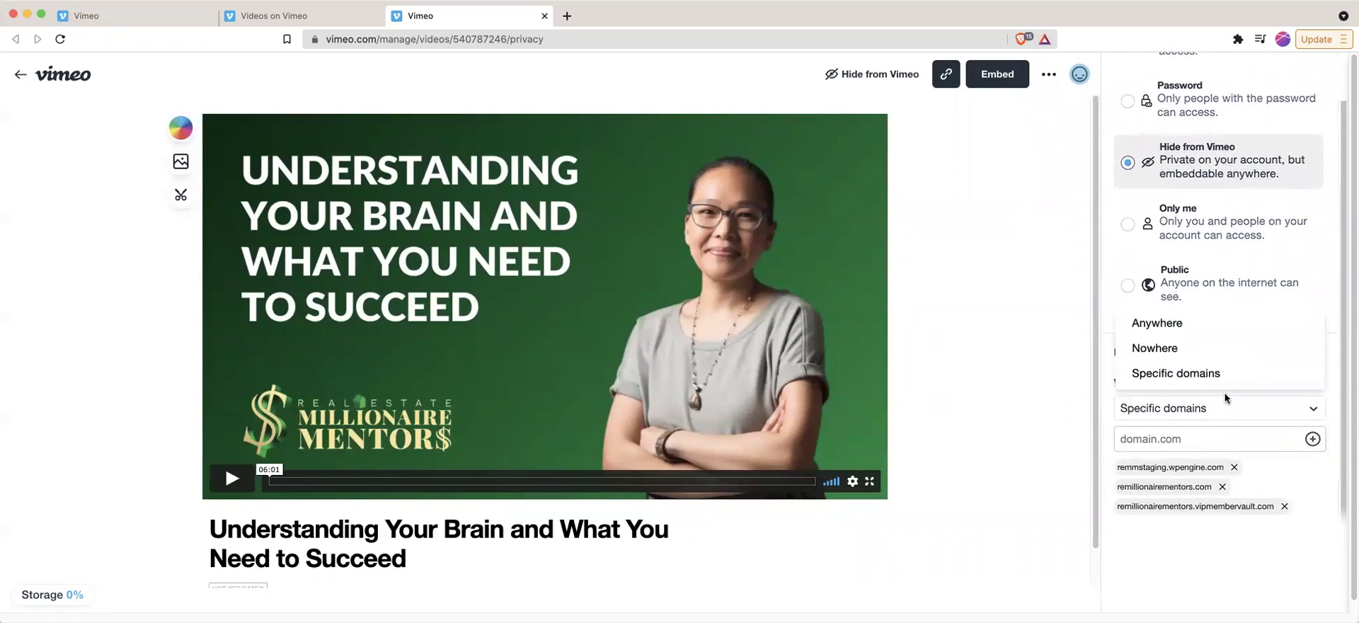
pyautogui.click(1193, 333)
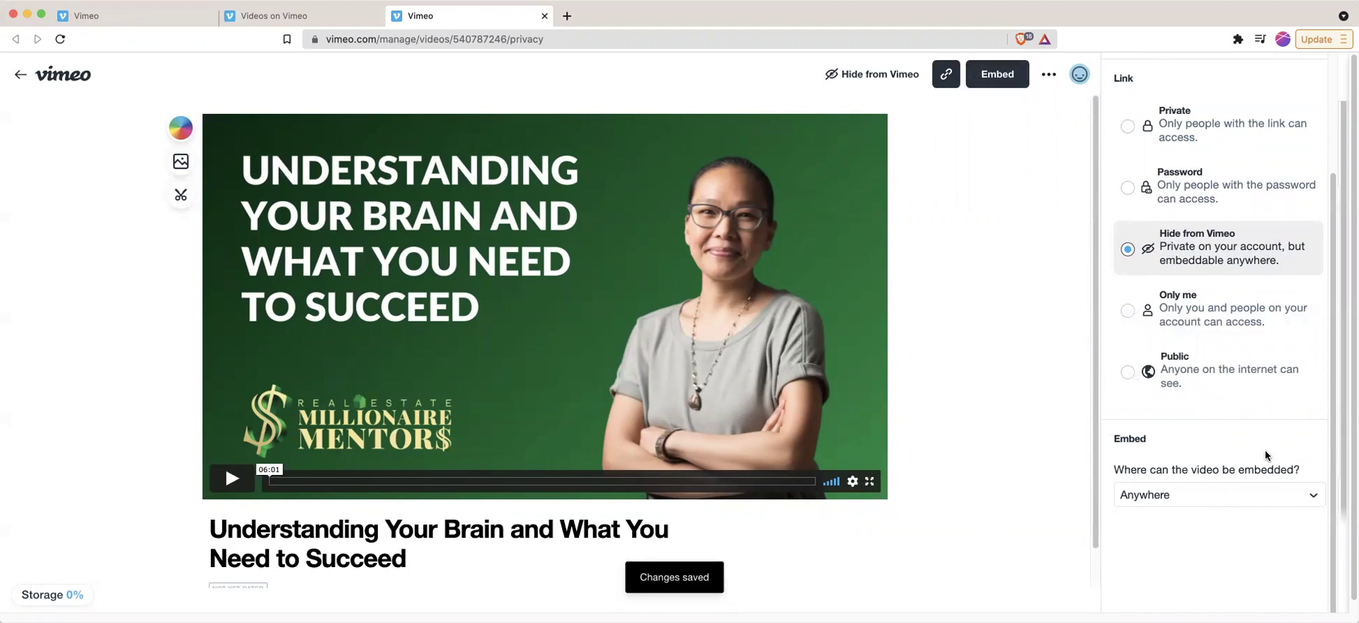
pyautogui.click(1238, 495)
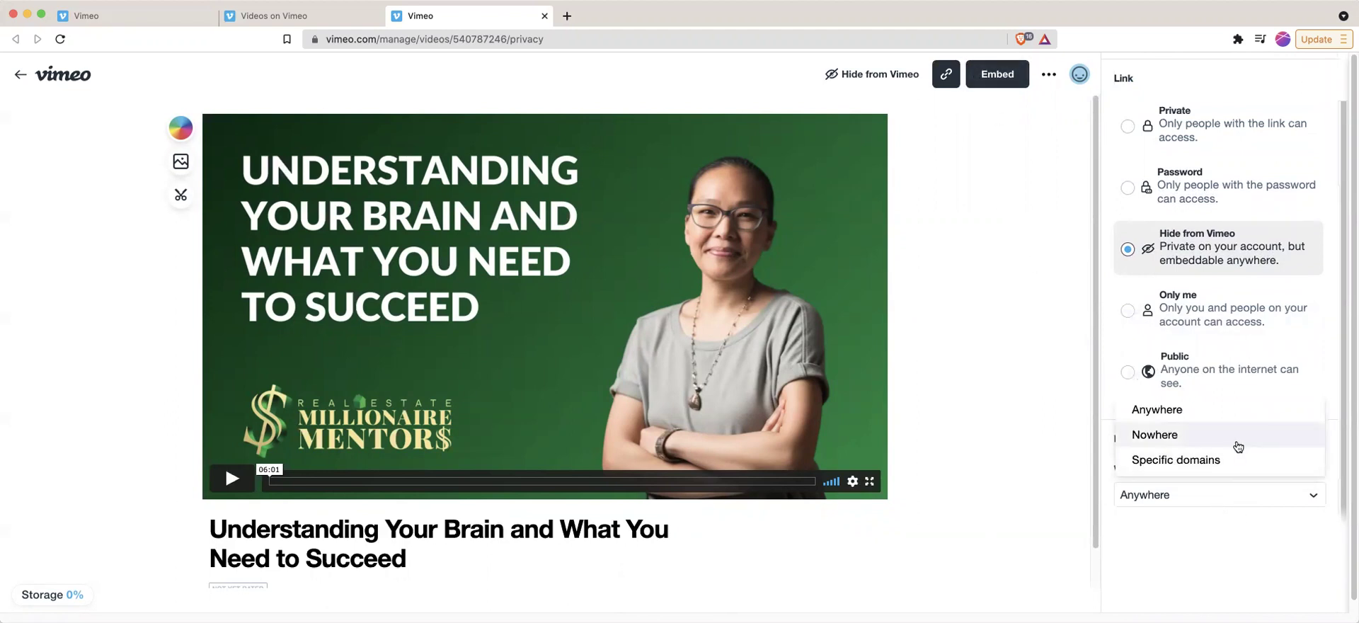
pyautogui.click(1242, 461)
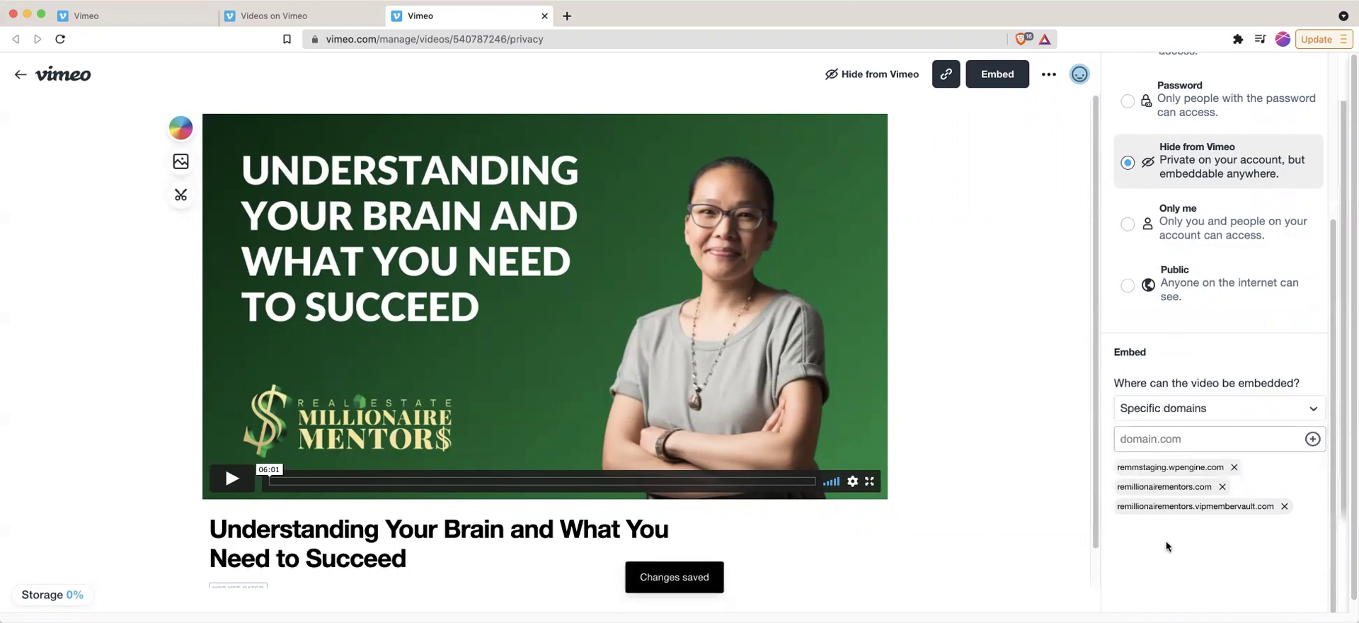
pyautogui.click(1208, 437)
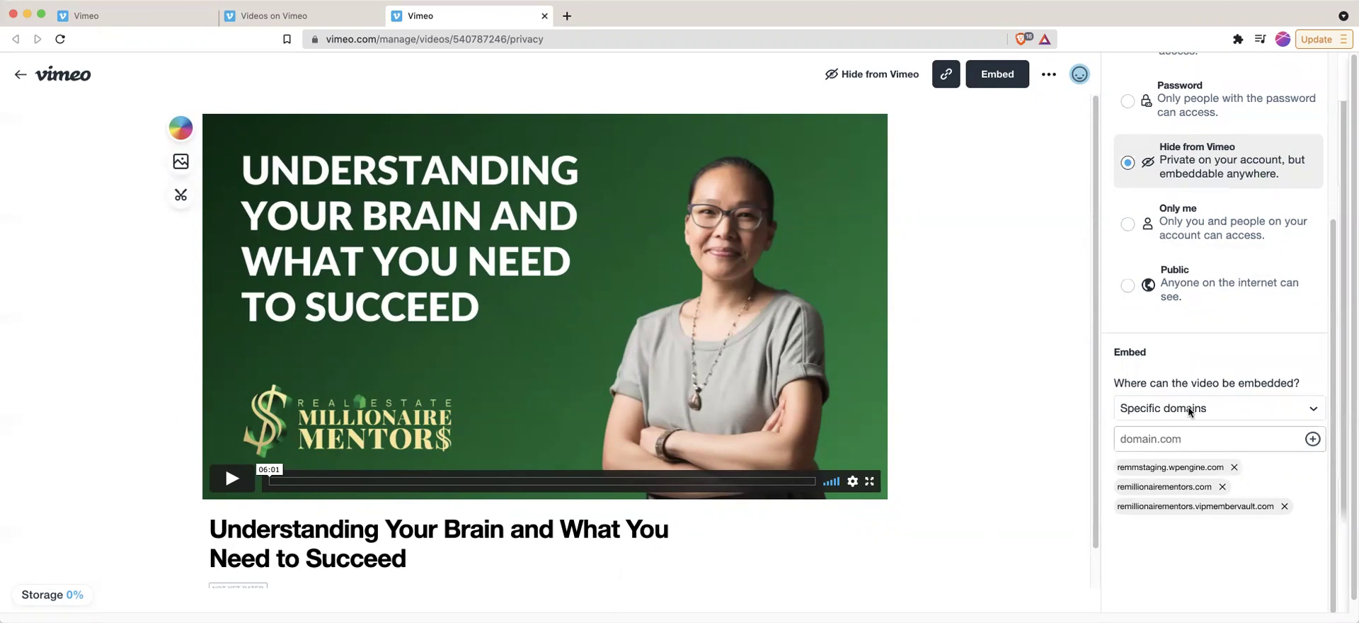
pyautogui.click(1190, 409)
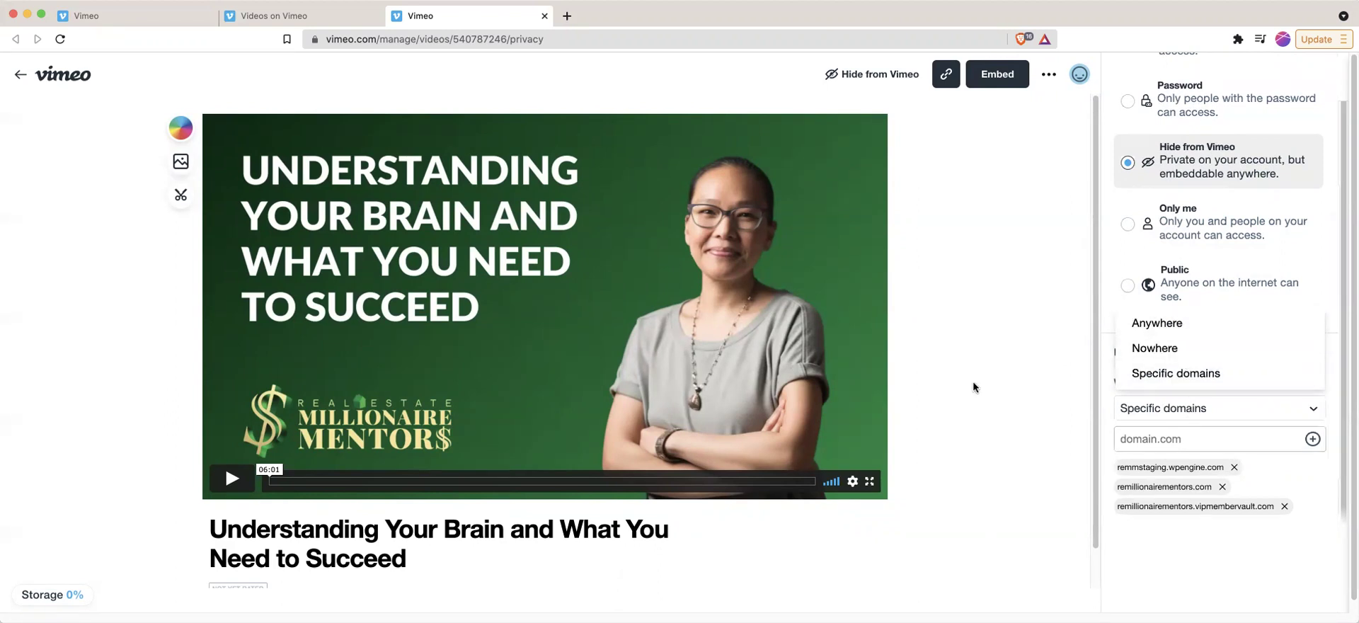
pyautogui.click(1021, 382)
# - Copy the video's embed code, then copy its share link
pyautogui.click(990, 83)
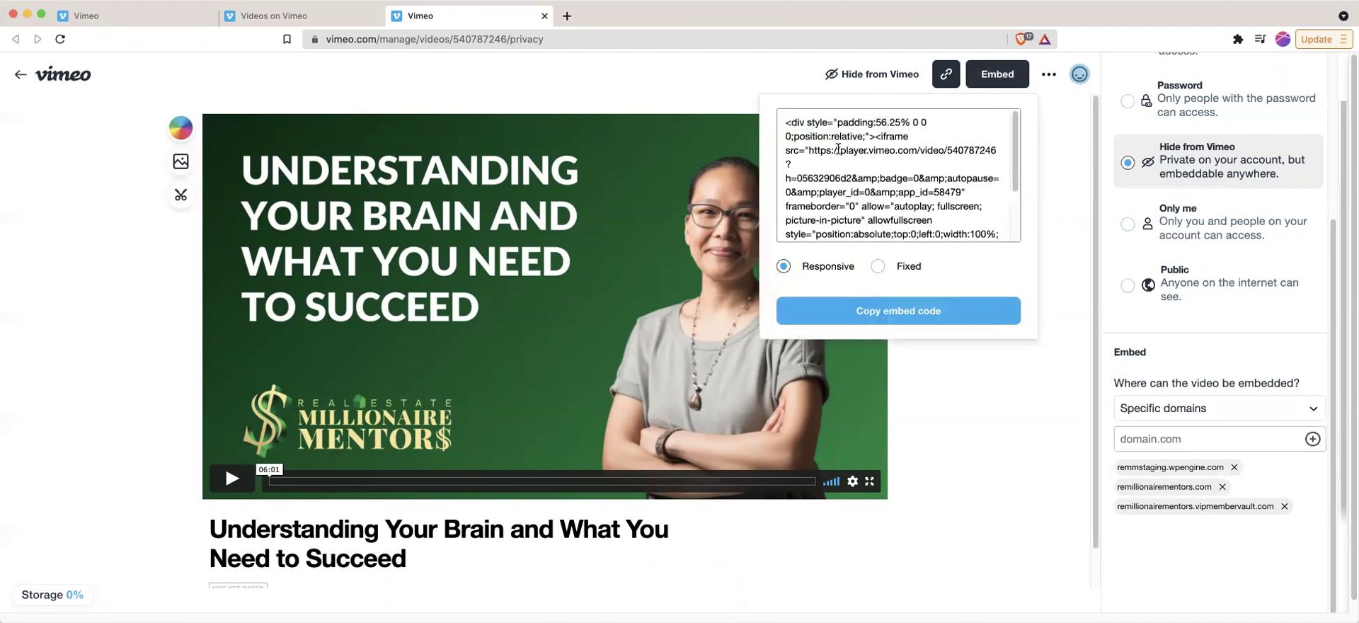
pyautogui.click(859, 166)
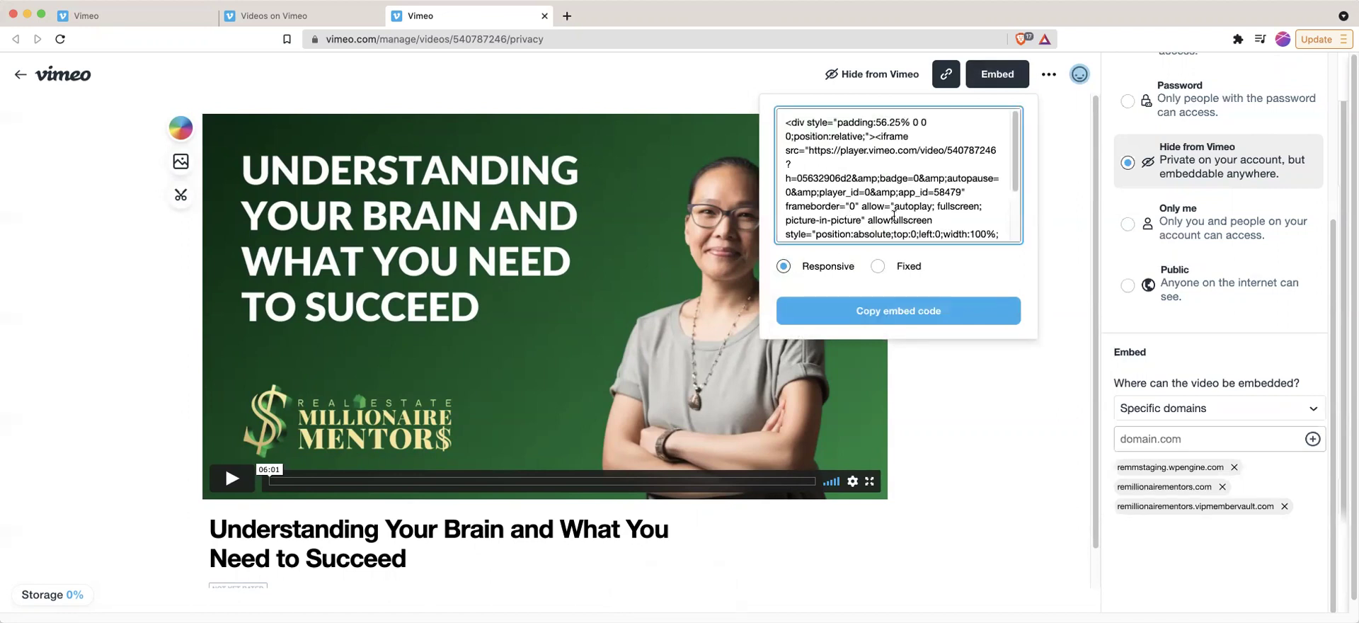
pyautogui.click(1075, 246)
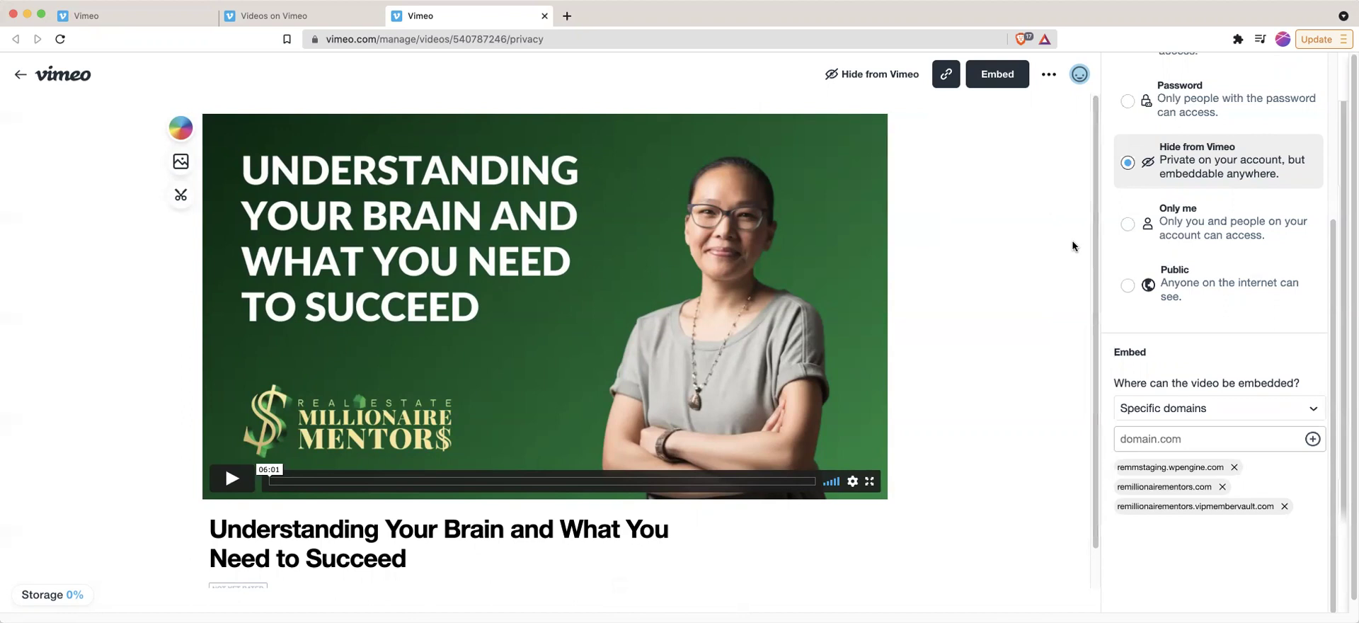
pyautogui.click(946, 73)
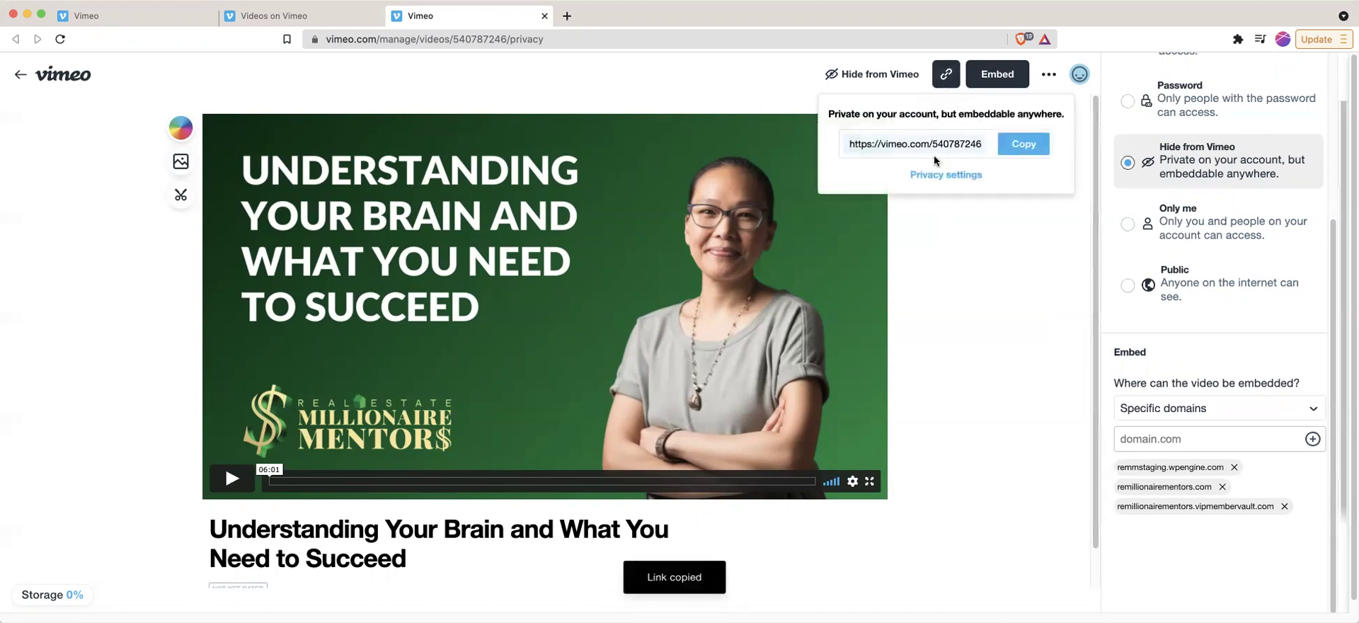
# - Dismiss the share-link popup to return to the privacy settings
pyautogui.click(1024, 326)
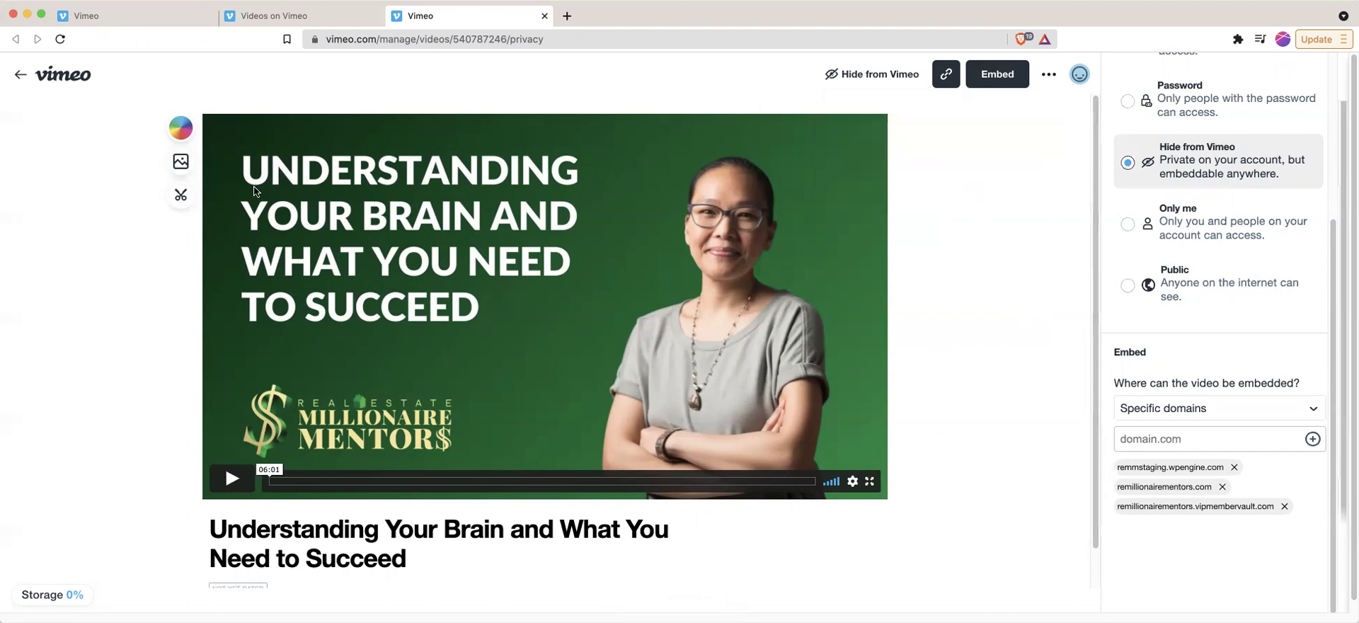